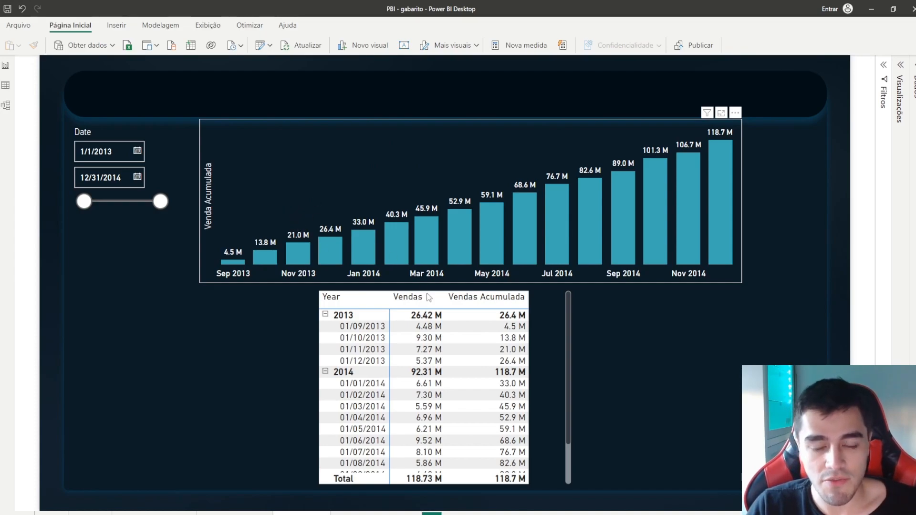
# - Examine the cumulative sales column chart and the Vendas and Vendas Acumulada values across all months in the matrix
pyautogui.moveTo(424, 251)
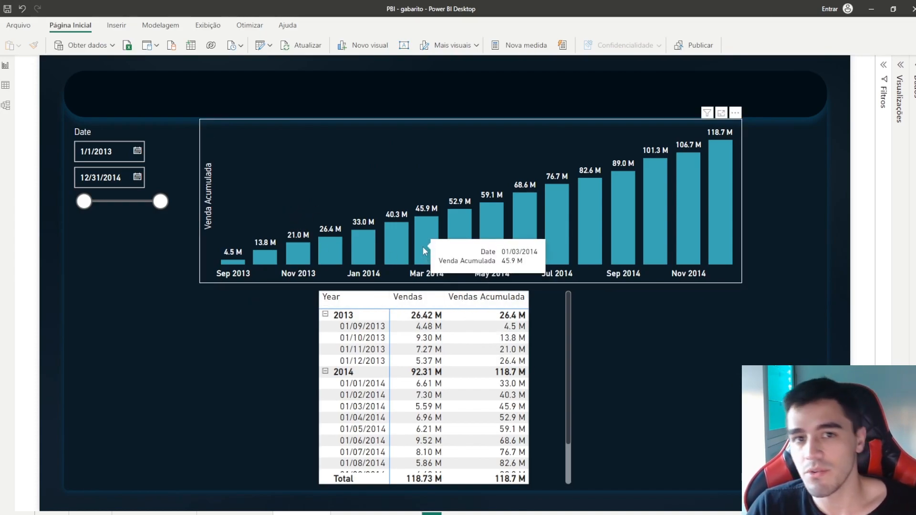
pyautogui.click(250, 194)
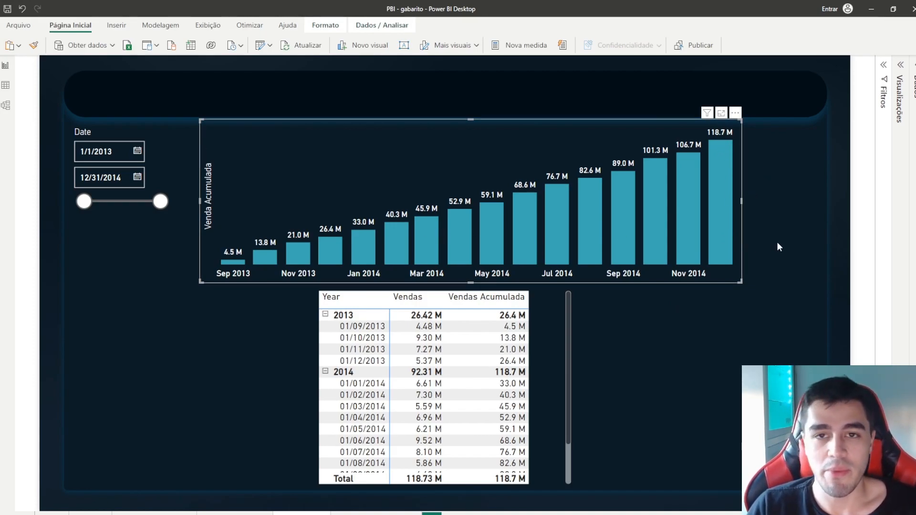
pyautogui.click(546, 302)
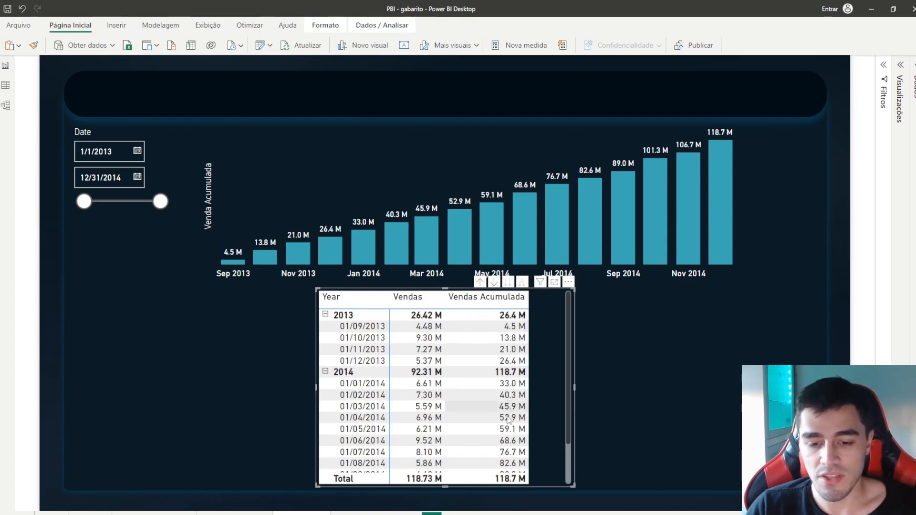
pyautogui.scroll(-2, 506, 407)
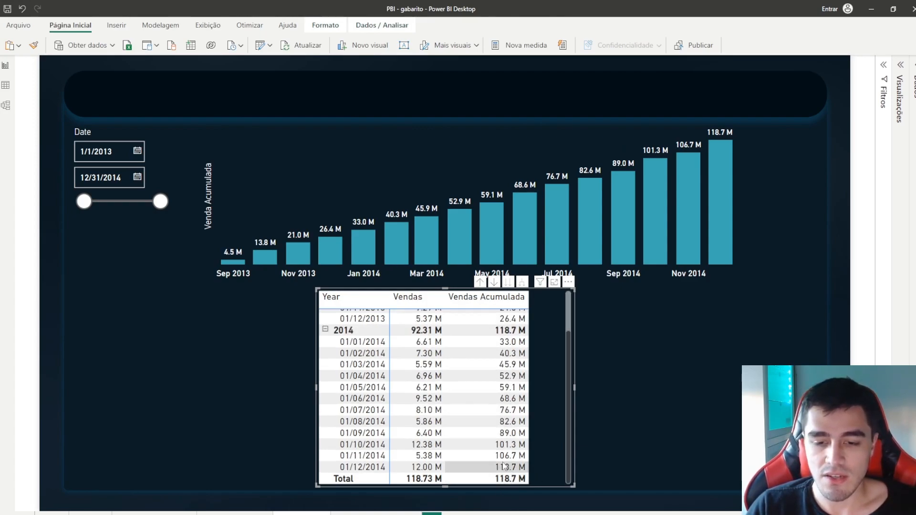
pyautogui.scroll(2, 562, 394)
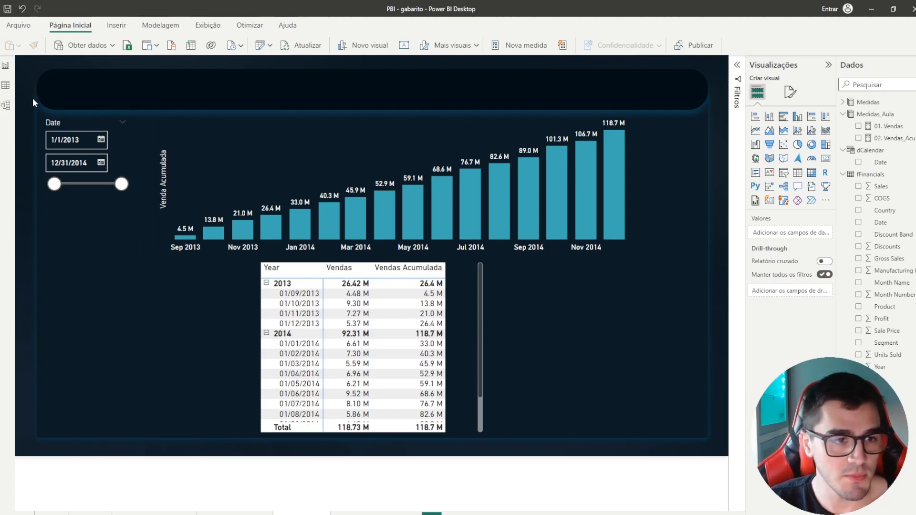
# - Inspect the Sales and Date columns in the fFinancials table data, and return to the report page
pyautogui.click(5, 86)
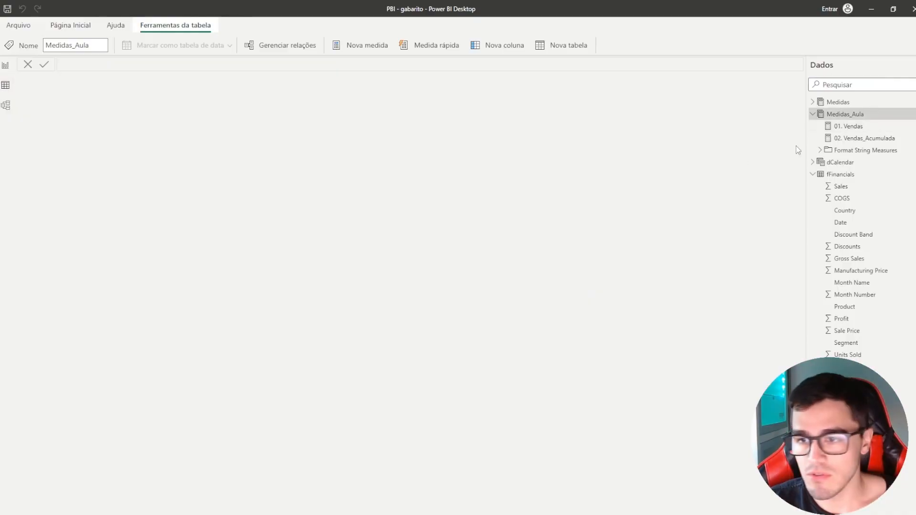
pyautogui.click(858, 176)
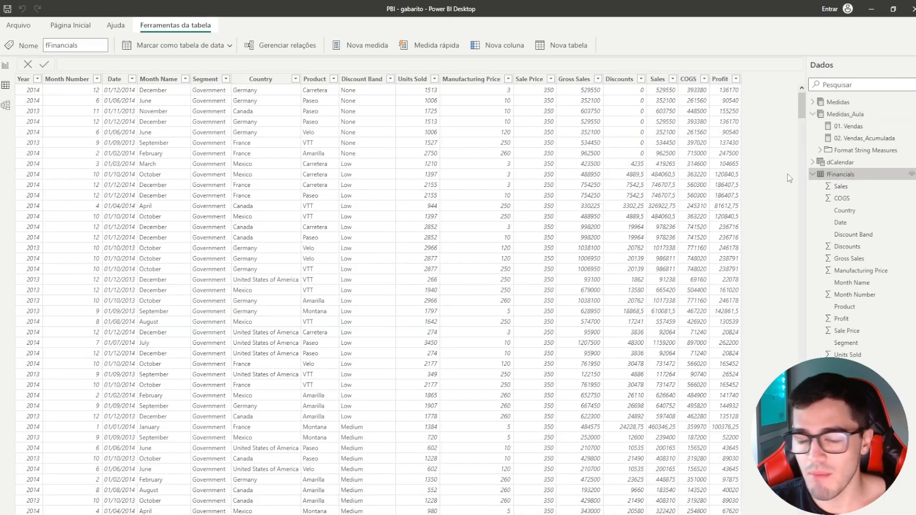
pyautogui.click(813, 174)
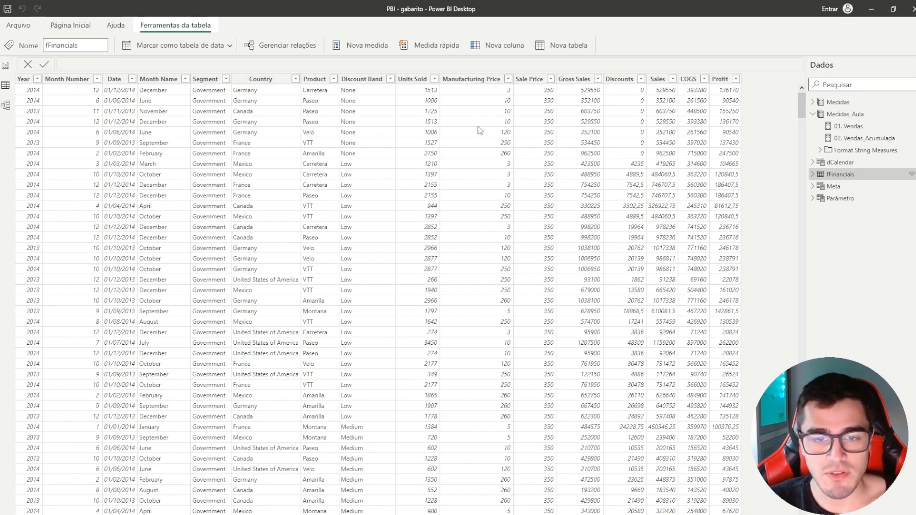
pyautogui.click(657, 79)
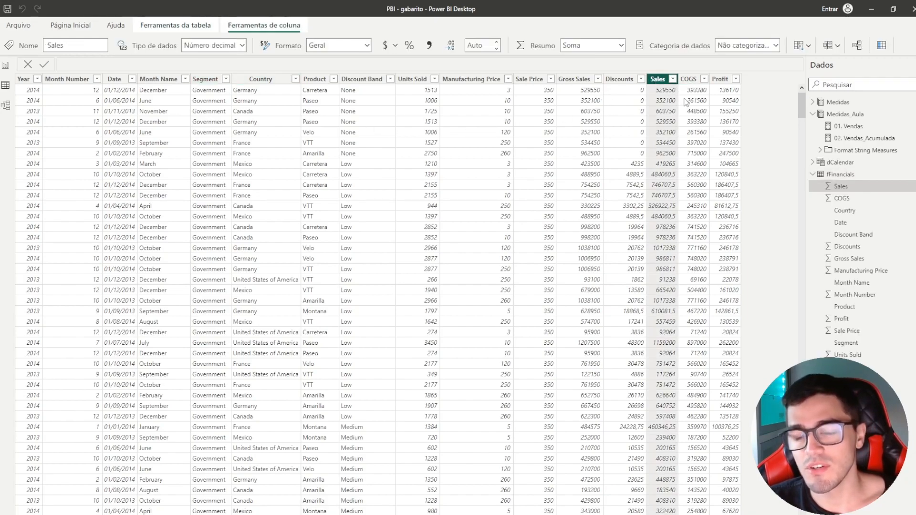
pyautogui.click(115, 79)
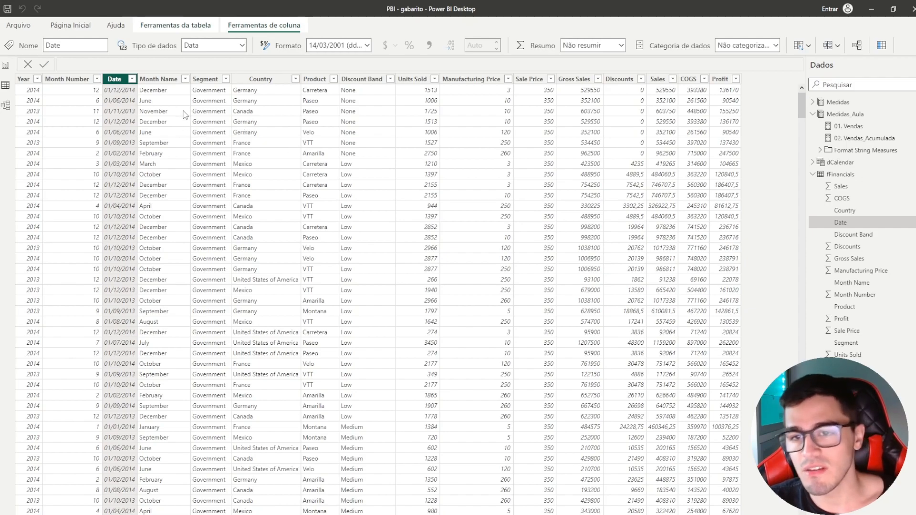
pyautogui.click(6, 65)
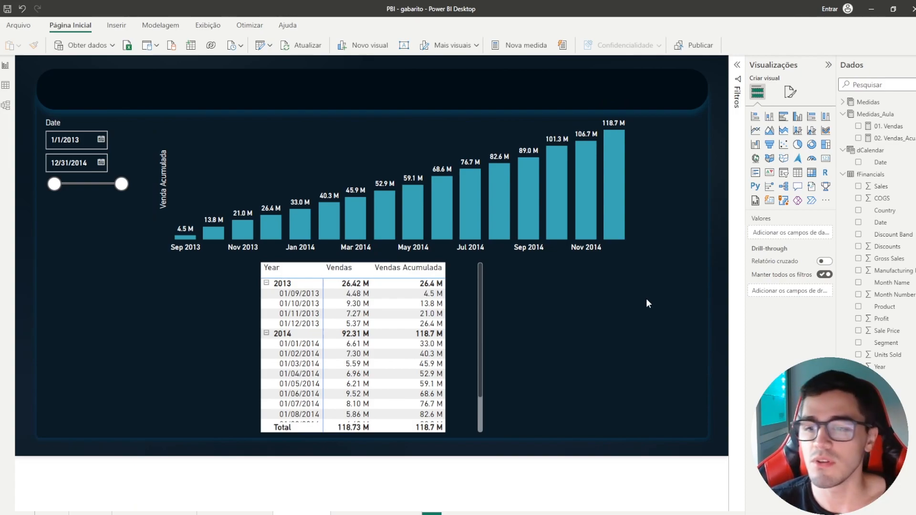
# - Remove Venda Acumulada from the Y axis and Date from the X axis of the column chart
pyautogui.click(606, 248)
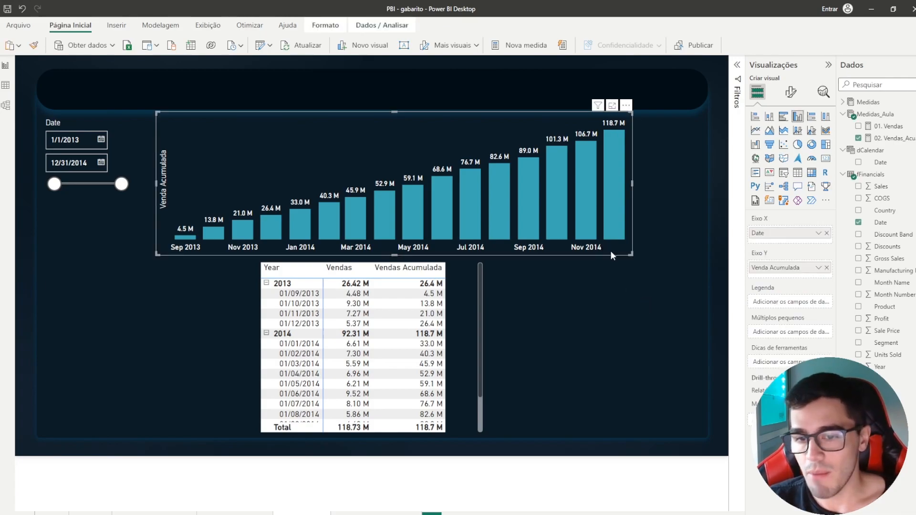
pyautogui.click(826, 268)
pyautogui.click(826, 234)
# - Clear all fields from the matrix, removing the Vendas and Vendas Acumulada values and the Date and Year rows
pyautogui.click(480, 314)
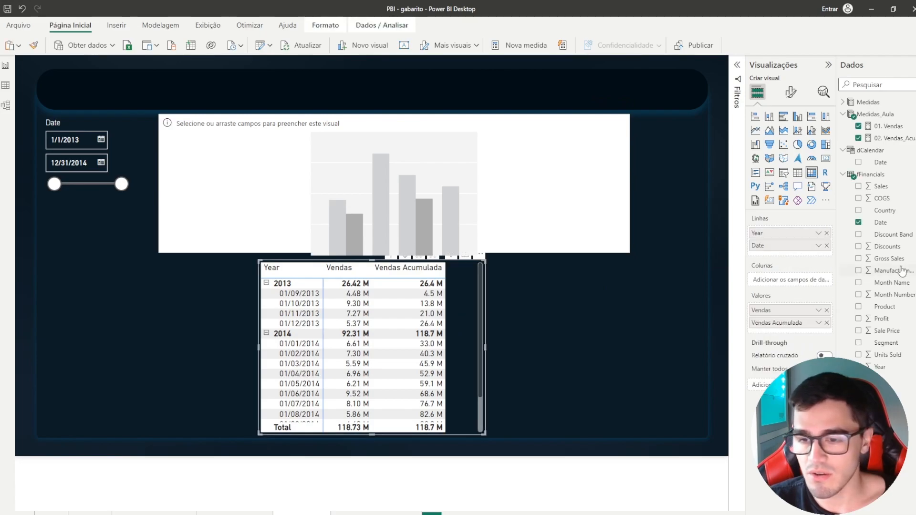
pyautogui.click(827, 310)
pyautogui.click(826, 246)
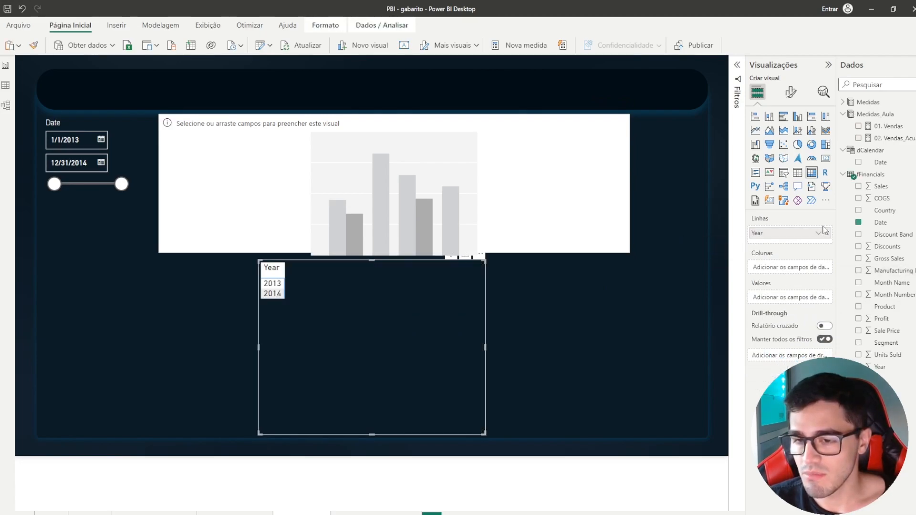
pyautogui.click(122, 201)
pyautogui.click(382, 327)
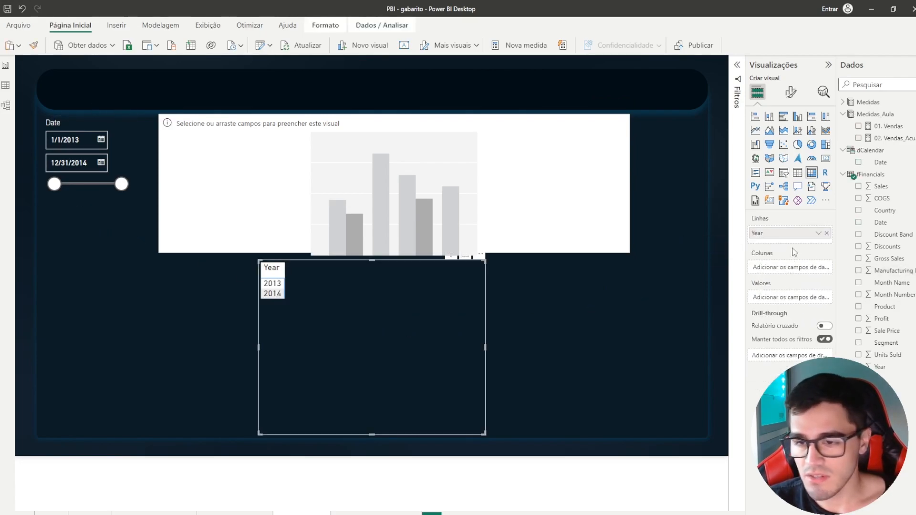
pyautogui.click(827, 233)
# - Delete the measures 02. Vendas_Acumulada and 01. Vendas of the Medidas_Aula table from the model
pyautogui.click(875, 114)
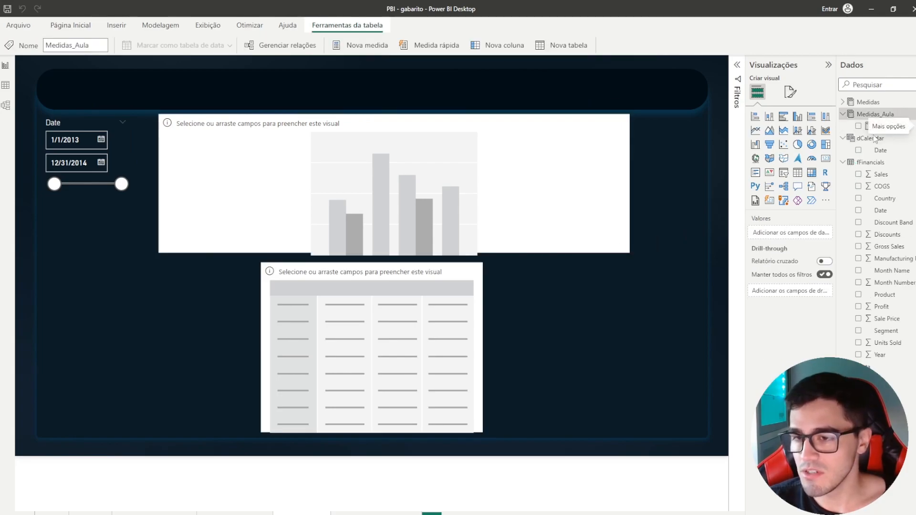
pyautogui.click(885, 126)
pyautogui.rightClick(884, 127)
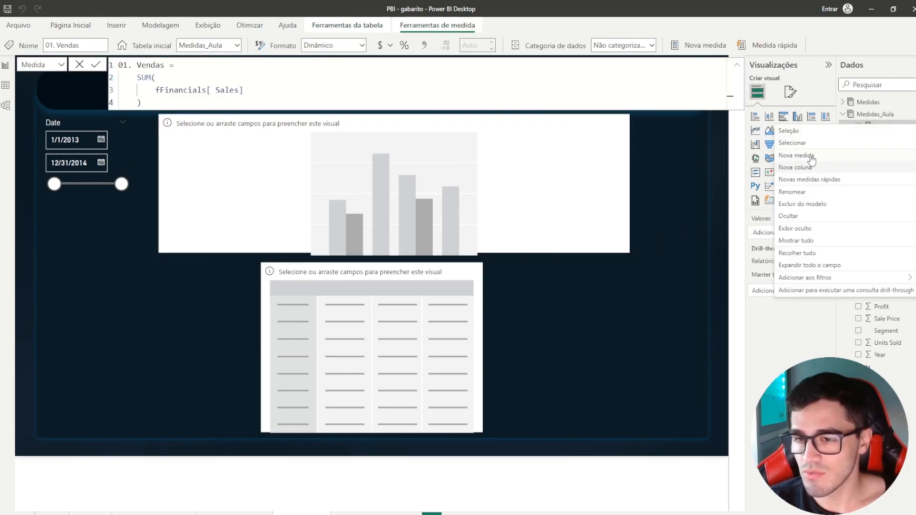
pyautogui.click(806, 204)
pyautogui.press('Return')
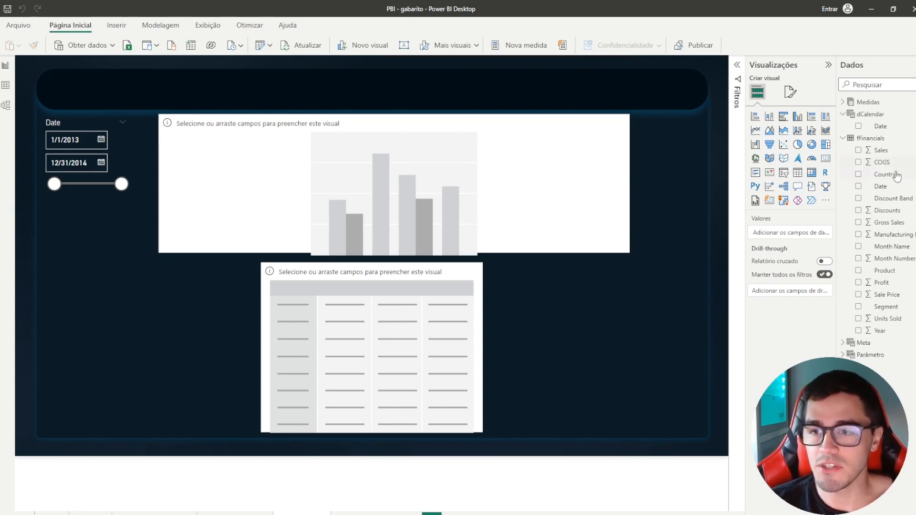
# - Collapse the fFinancials and dCalendar tables and create an empty table named Medidas_2
pyautogui.click(843, 138)
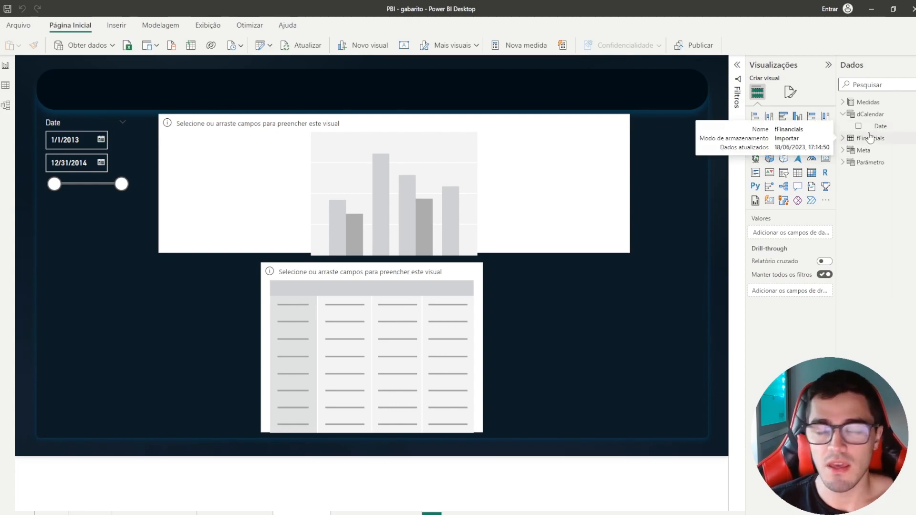
pyautogui.click(843, 114)
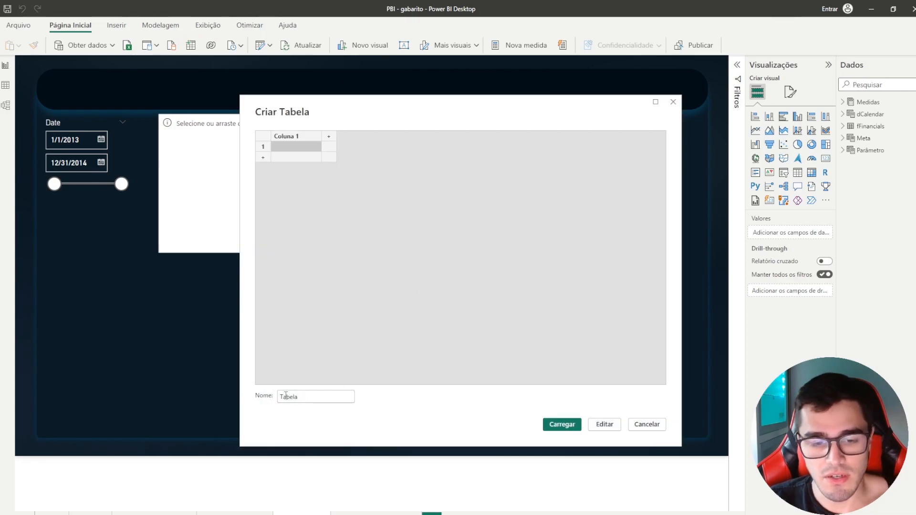
pyautogui.doubleClick(286, 396)
pyautogui.write('Medi')
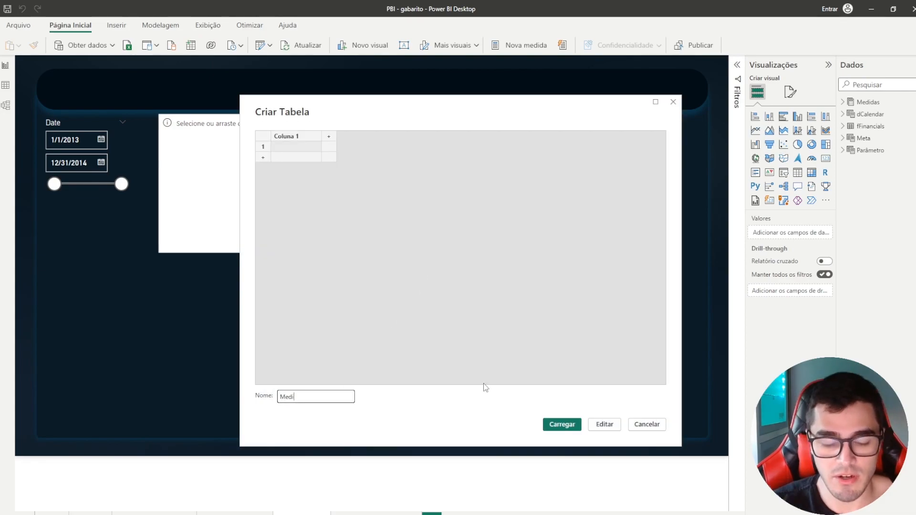
pyautogui.press('Return')
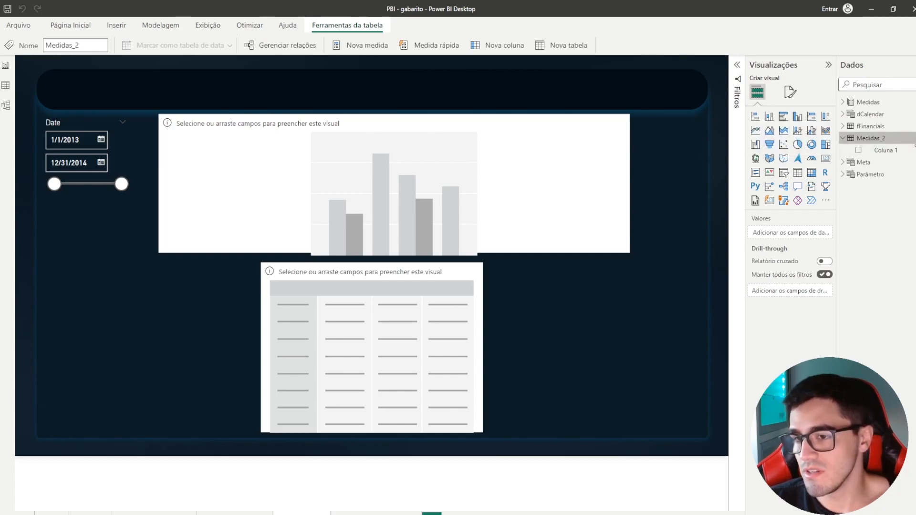
# - Create the measure 01. Vendas in the Medidas_2 table with the formula SUM(fFinancials[ Sales])
pyautogui.rightClick(913, 139)
pyautogui.click(854, 156)
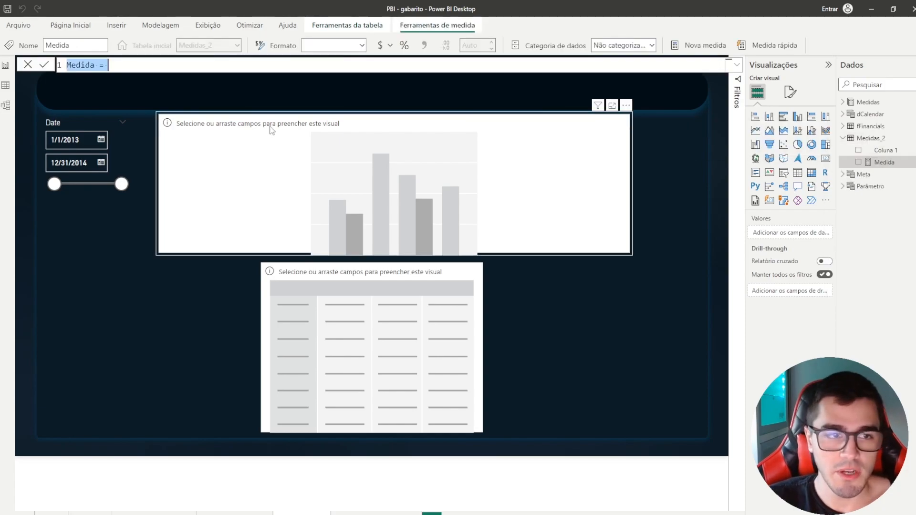
pyautogui.keyDown('ctrl'); pyautogui.scroll(3, 134, 65); pyautogui.keyUp('ctrl')
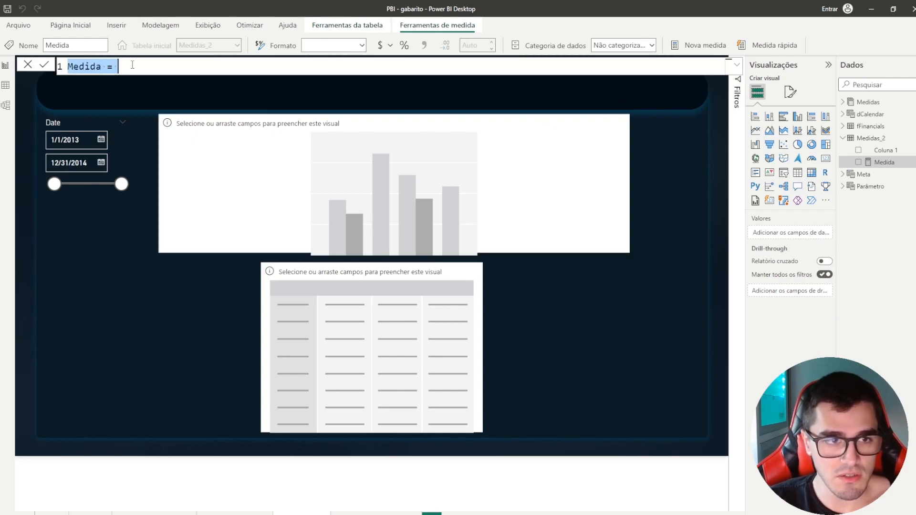
pyautogui.write('01')
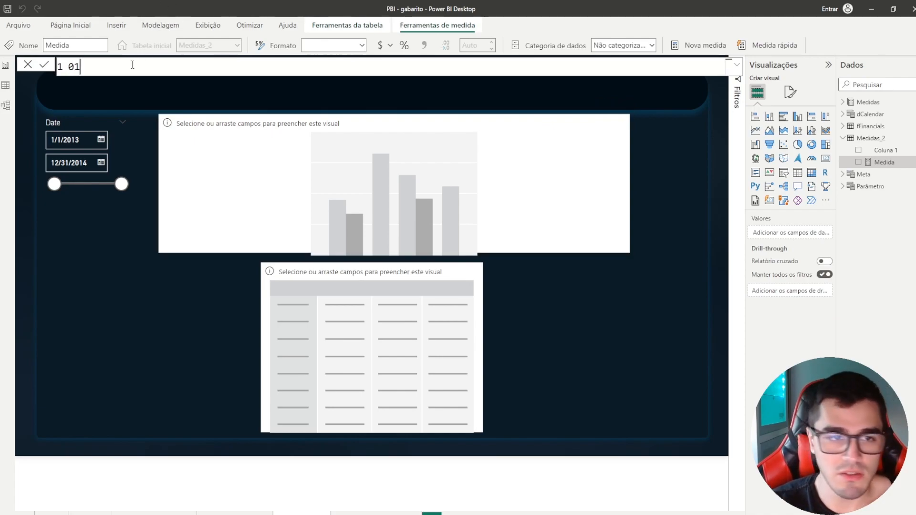
pyautogui.write('. Vendas =')
pyautogui.hotkey('shift', 'Return')
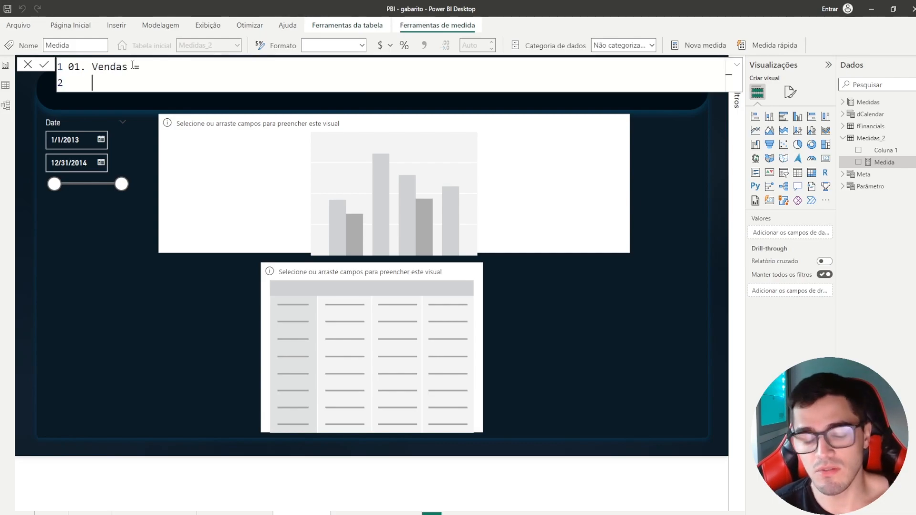
pyautogui.write('SUM(FFIN')
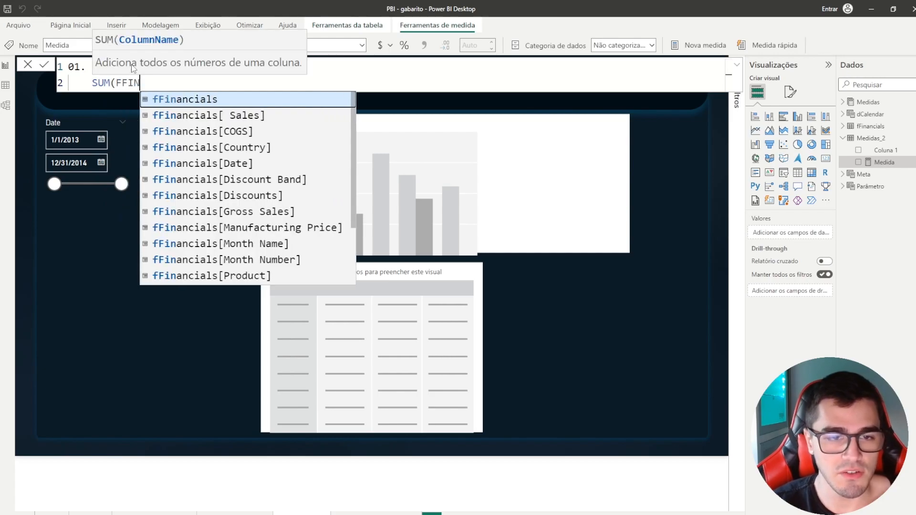
pyautogui.press('Down')
pyautogui.press('Tab')
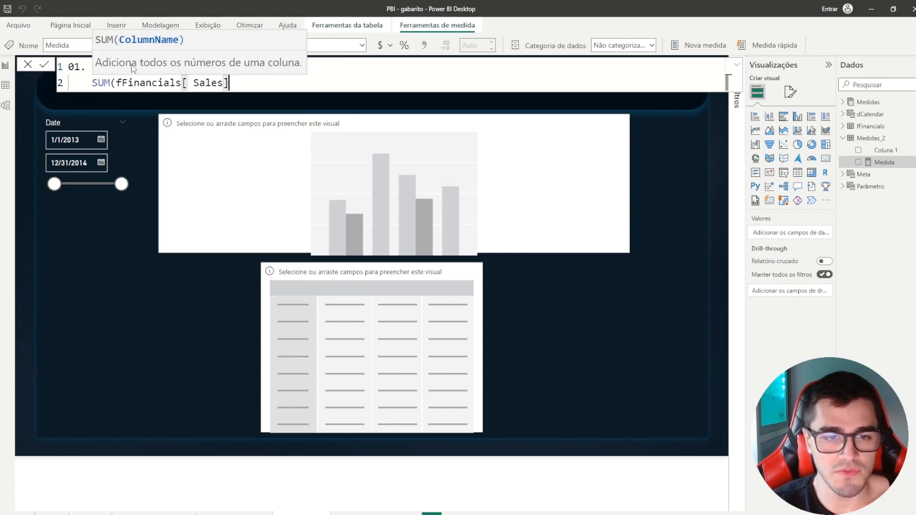
pyautogui.write(')')
pyautogui.press('Return')
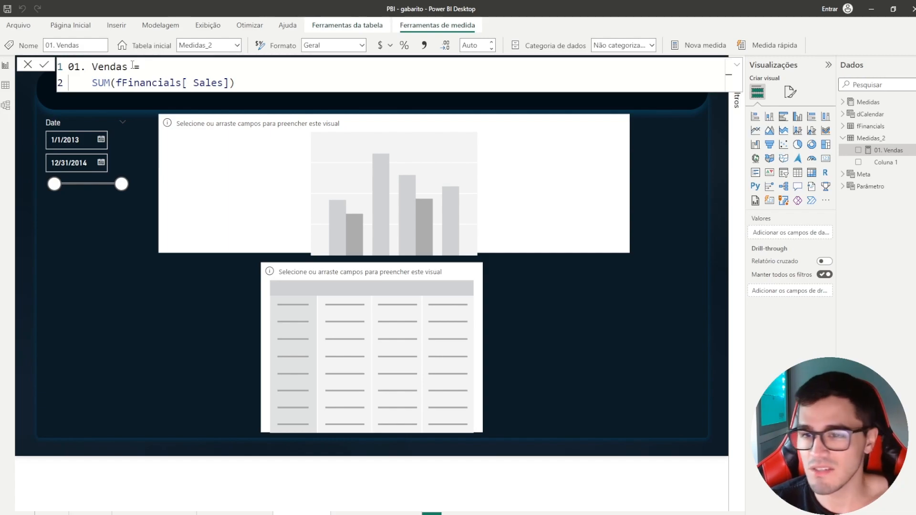
pyautogui.press('Escape')
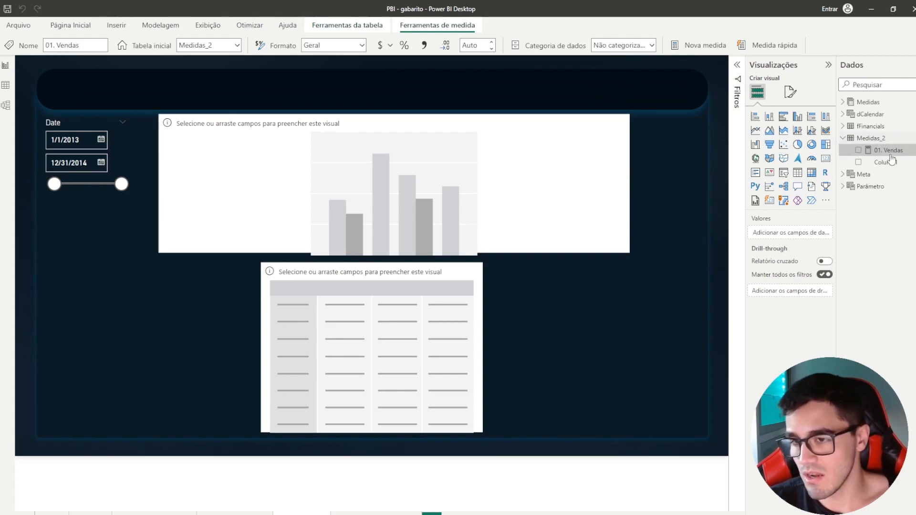
# - Delete the placeholder column Coluna 1 of the Medidas_2 table from the model
pyautogui.click(888, 162)
pyautogui.rightClick(884, 162)
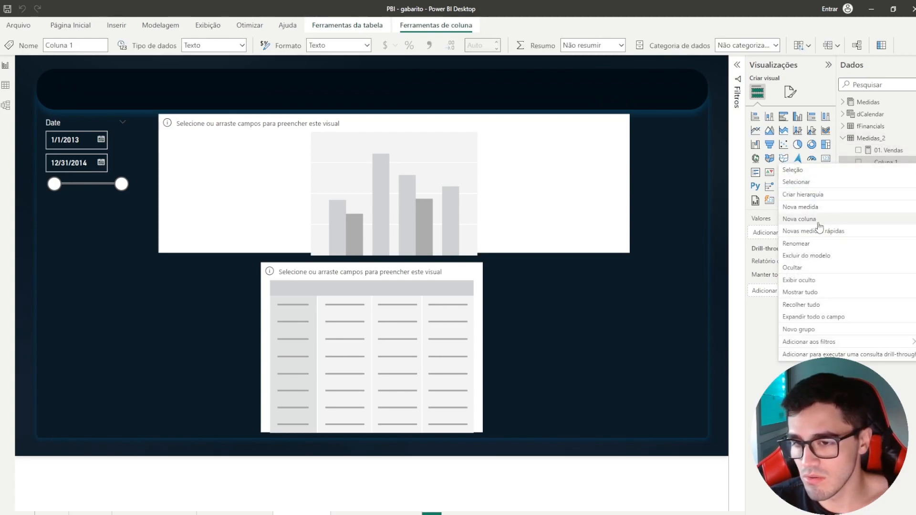
pyautogui.click(806, 248)
pyautogui.click(511, 294)
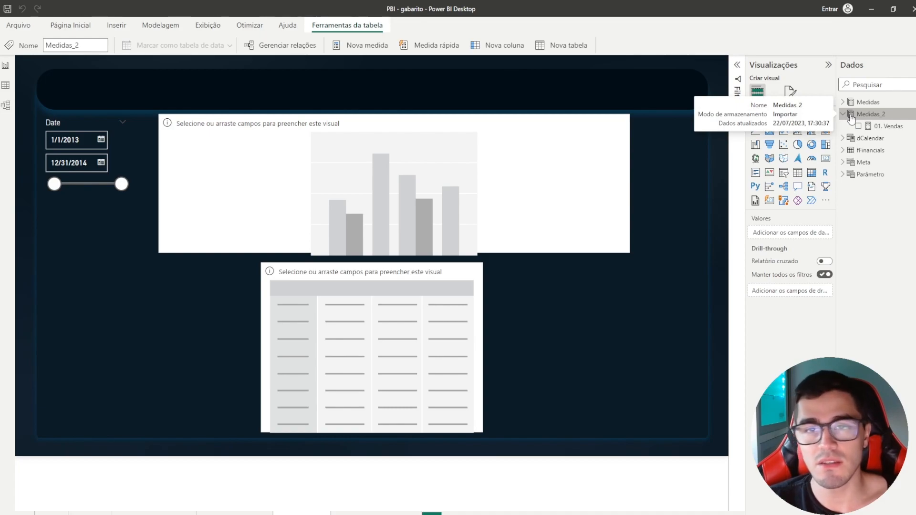
# - Add the 01. Vendas measure to the column chart's Y axis and to the matrix's values
pyautogui.moveTo(891, 129); pyautogui.dragTo(798, 267)
pyautogui.click(586, 163)
pyautogui.click(380, 292)
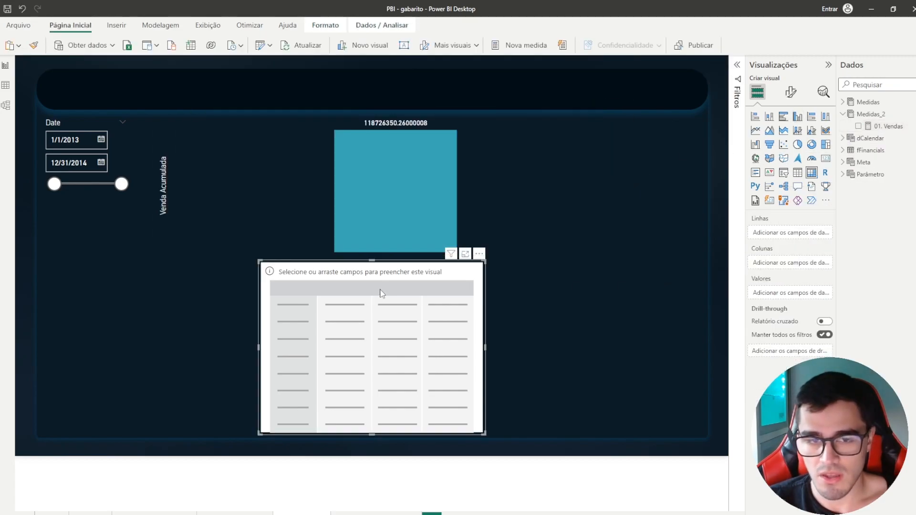
pyautogui.moveTo(896, 125); pyautogui.dragTo(792, 295)
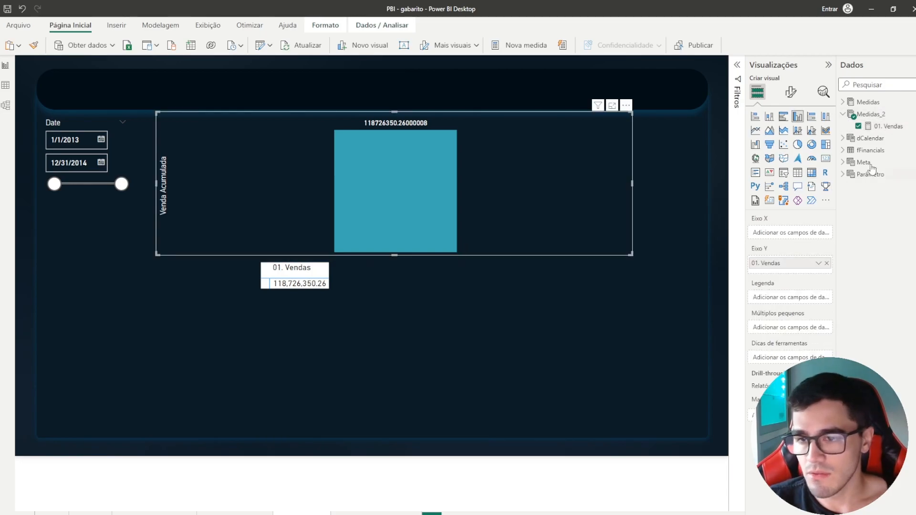
# - Set the Date field of the fFinancials table as the column chart's X axis
pyautogui.click(843, 150)
pyautogui.moveTo(880, 198); pyautogui.dragTo(820, 231)
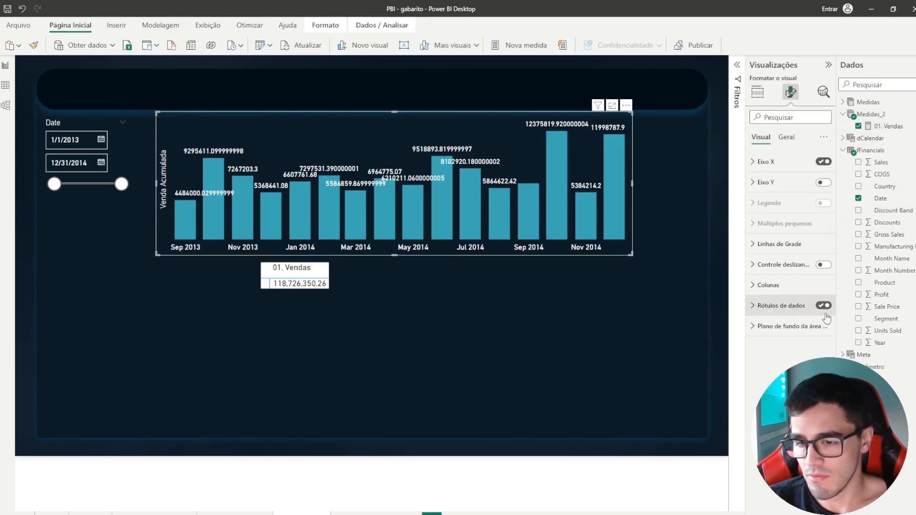
# - Turn off the data labels of the column chart
pyautogui.click(817, 308)
pyautogui.click(817, 309)
pyautogui.click(752, 306)
# - Add the Date field of the fFinancials table to the matrix's rows
pyautogui.click(451, 337)
pyautogui.moveTo(883, 199); pyautogui.dragTo(843, 232)
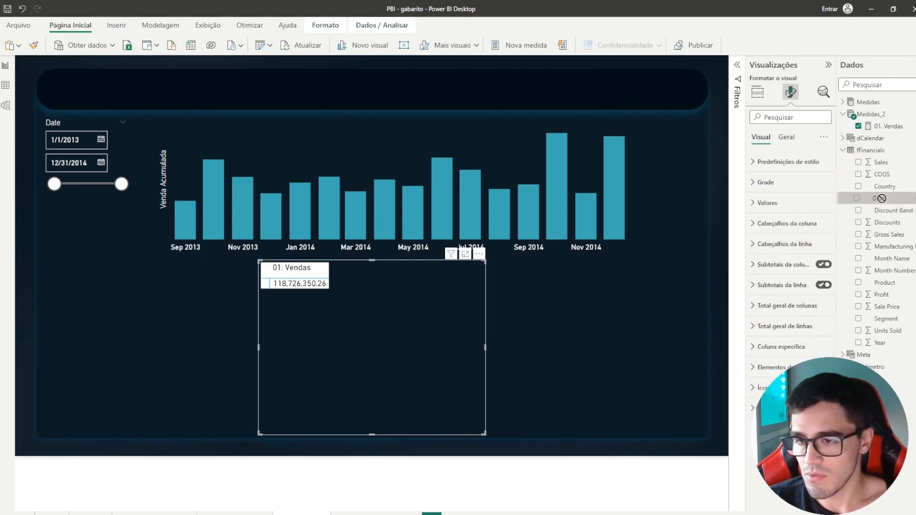
pyautogui.click(757, 93)
pyautogui.moveTo(880, 198); pyautogui.dragTo(784, 232)
pyautogui.click(551, 296)
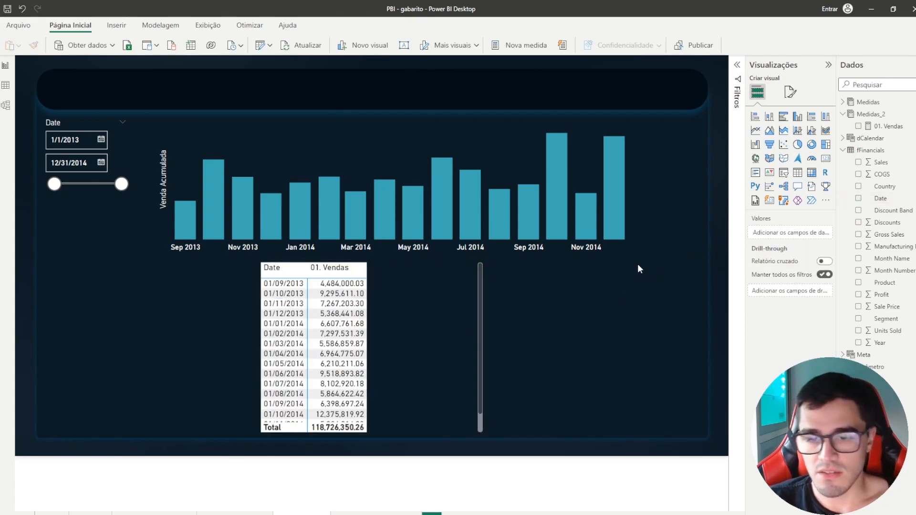
# - Rename the 01. Vendas value to Vendas within the matrix only
pyautogui.click(459, 282)
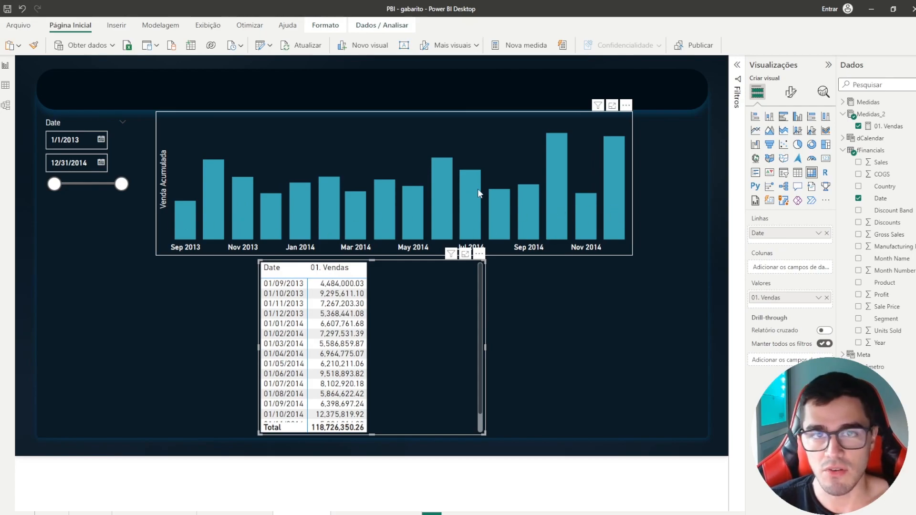
pyautogui.moveTo(478, 190)
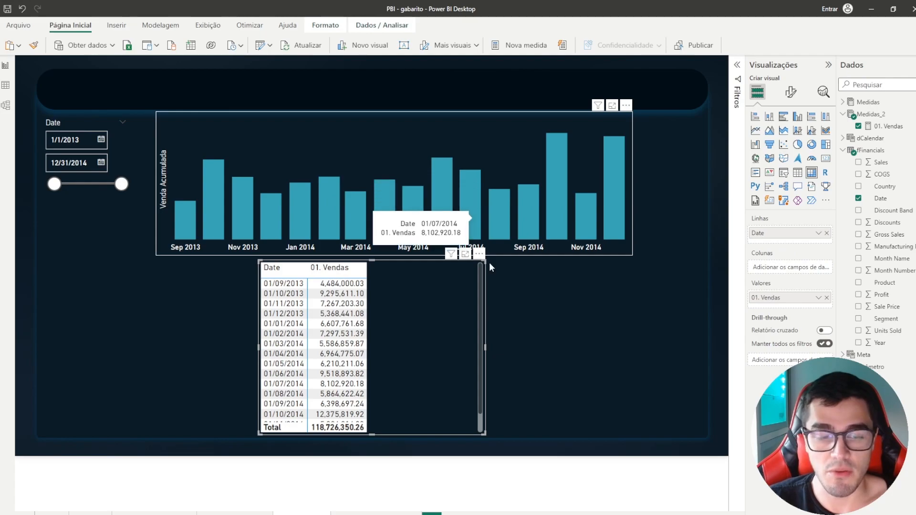
pyautogui.click(842, 149)
pyautogui.click(888, 126)
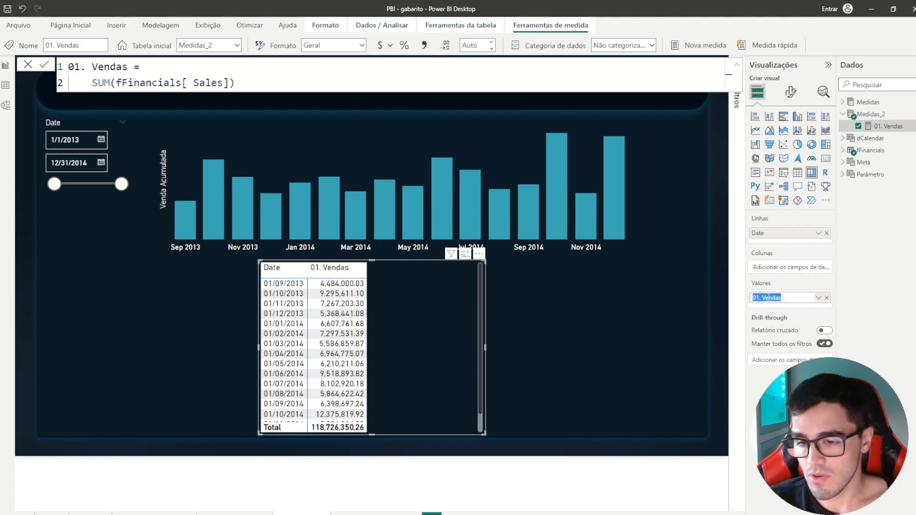
pyautogui.doubleClick(763, 298)
pyautogui.write('vENDAS')
pyautogui.press('Return')
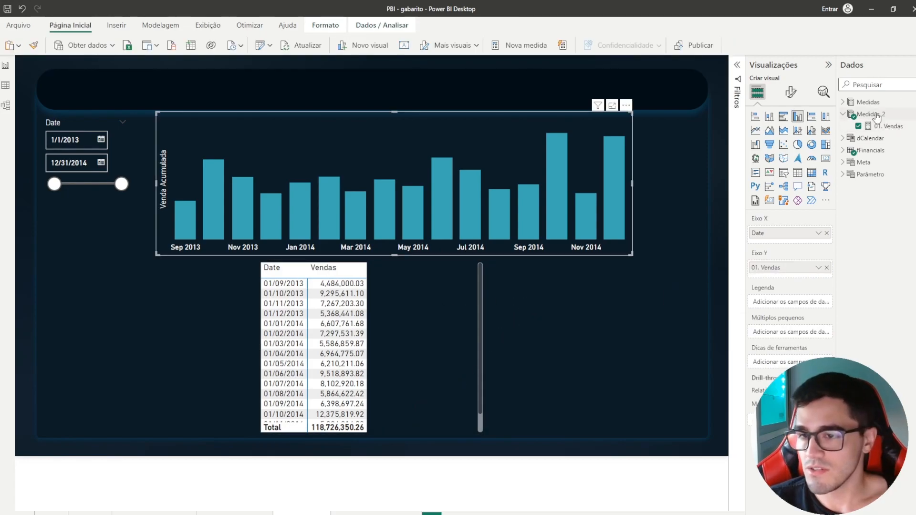
# - Start a new measure named 02. Vendas_Acumulada in the Medidas_2 table
pyautogui.click(869, 114)
pyautogui.rightClick(872, 115)
pyautogui.click(863, 135)
pyautogui.write('02.')
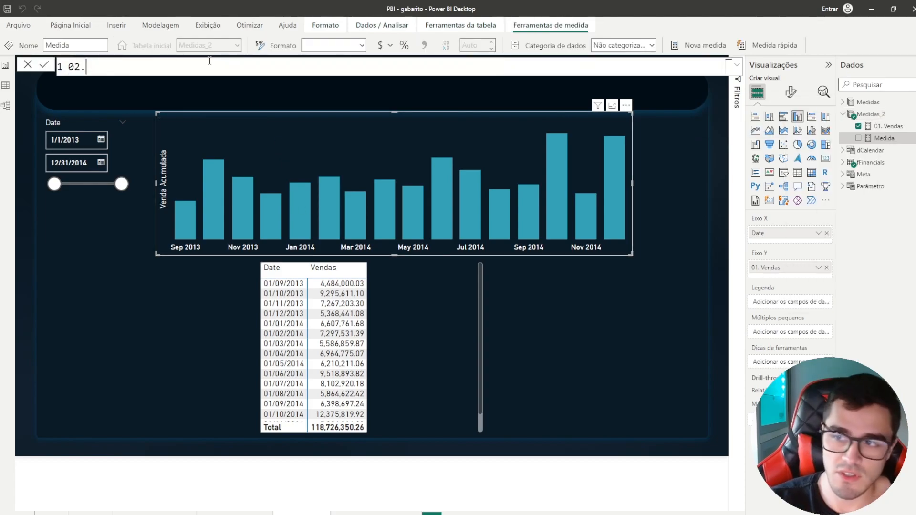
pyautogui.write(' Vendas_Acumulada =')
pyautogui.hotkey('shift', 'Return')
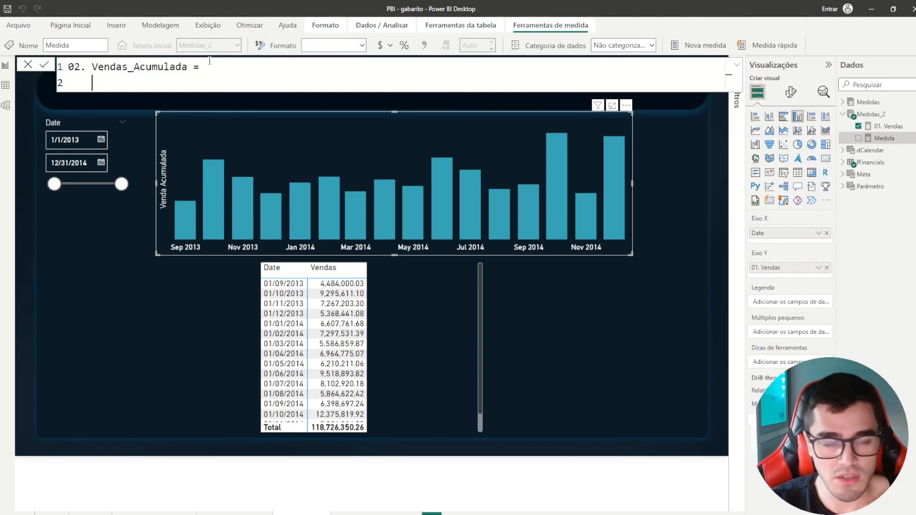
# - Declare the variable MAX_DATA in the measure as MAX(fFinancials[Date])
pyautogui.write('var')
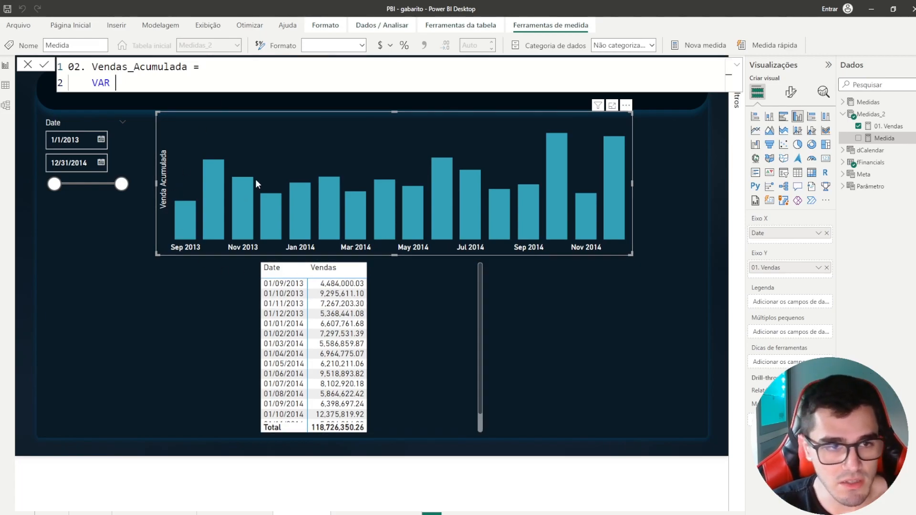
pyautogui.write('MAX_DATA = MAX')
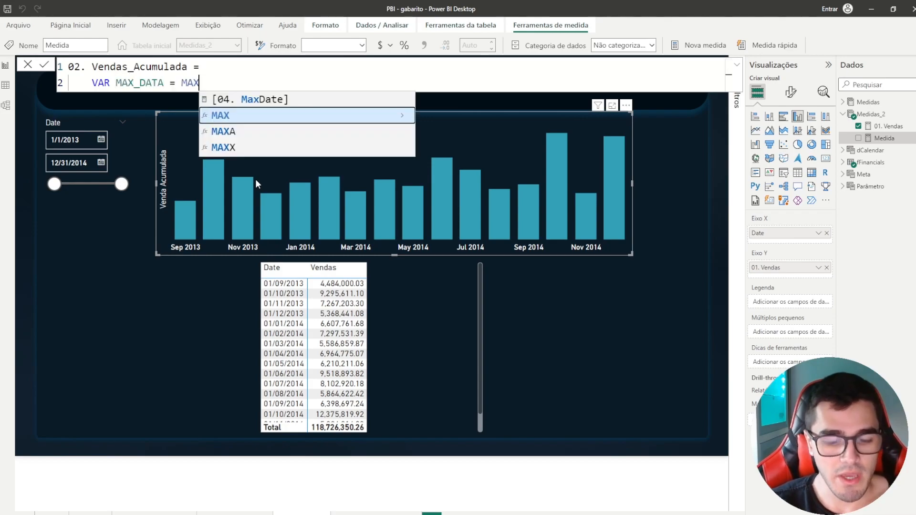
pyautogui.write('(')
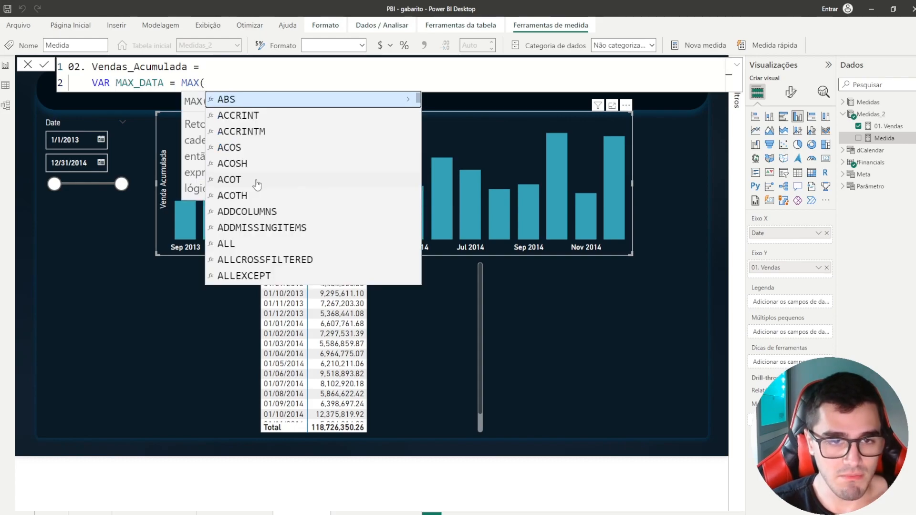
pyautogui.write('d')
pyautogui.press('BackSpace')
pyautogui.write('FF')
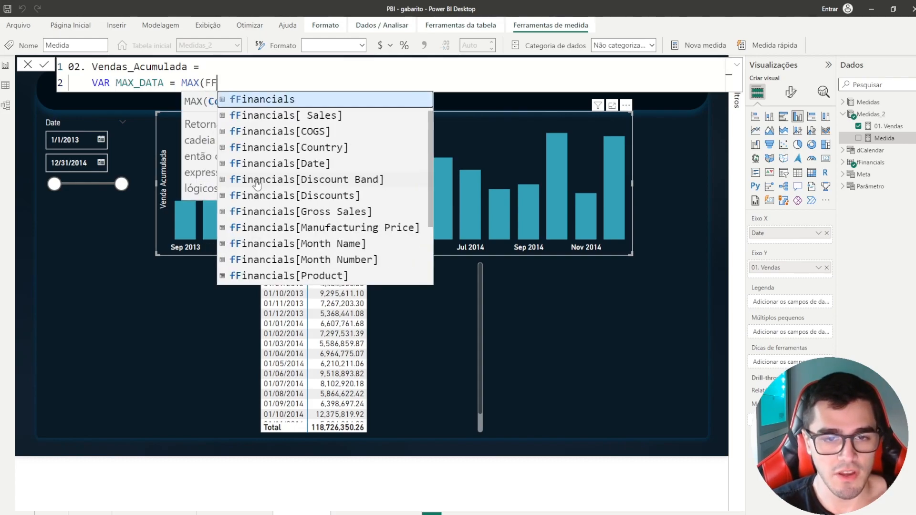
pyautogui.press('Down')
pyautogui.press('Down')
pyautogui.press('Down')
pyautogui.press('Down')
pyautogui.press('Tab')
pyautogui.write(')')
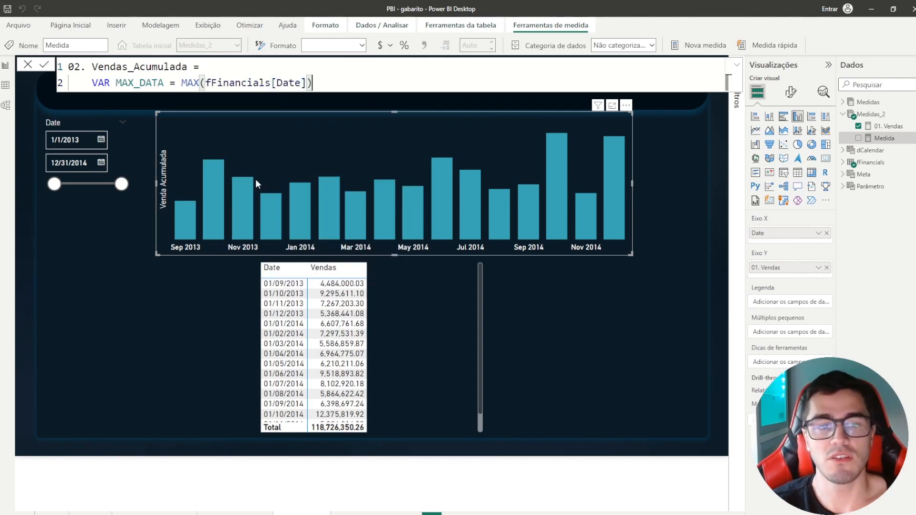
pyautogui.hotkey('shift', 'Return')
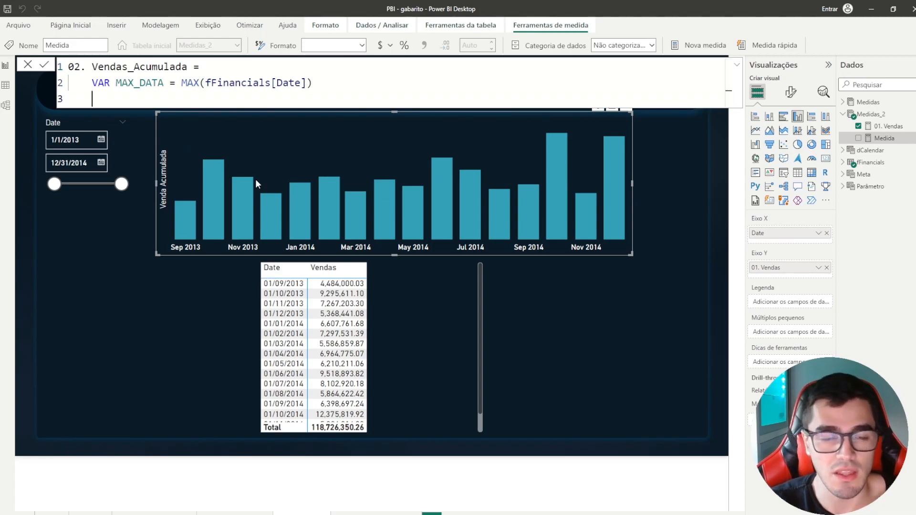
# - Declare the variable VENDA_ACUMULADA with a CALCULATE function that takes [01. Vendas] as its expression
pyautogui.hotkey('shift', 'Return')
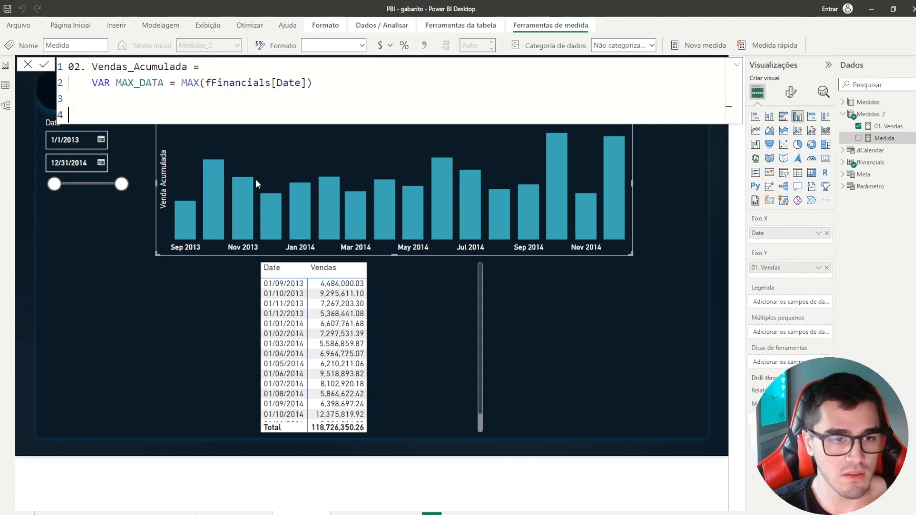
pyautogui.press('BackSpace')
pyautogui.write('VAR VENDA_AC')
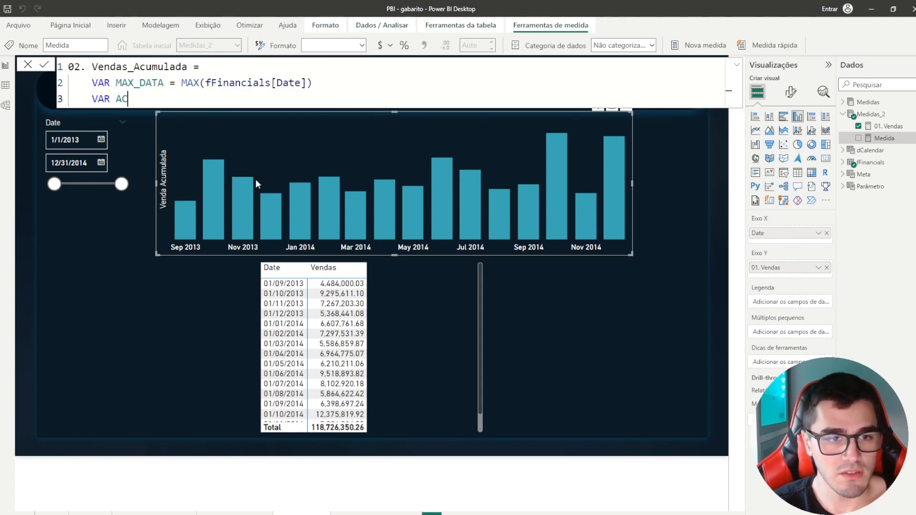
pyautogui.write('UMULADA =')
pyautogui.hotkey('shift', 'Return')
pyautogui.write('CALC')
pyautogui.press('Tab')
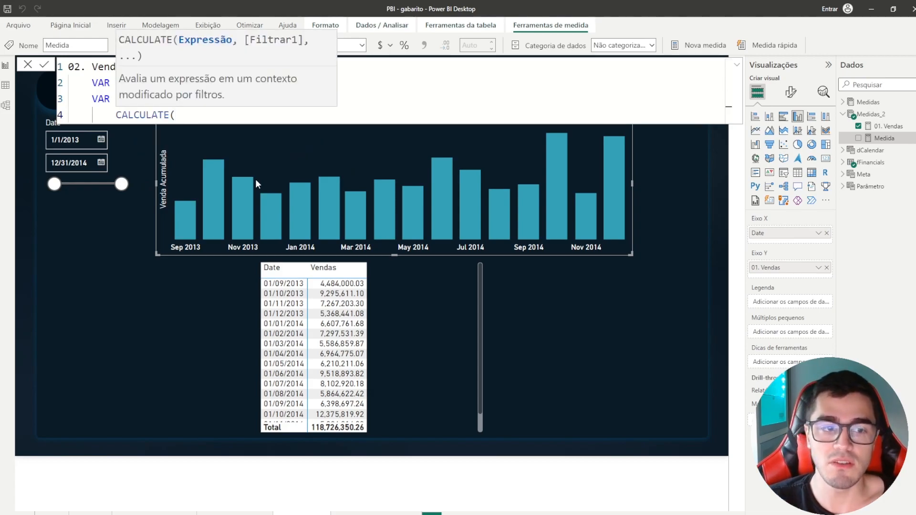
pyautogui.hotkey('shift', 'Return')
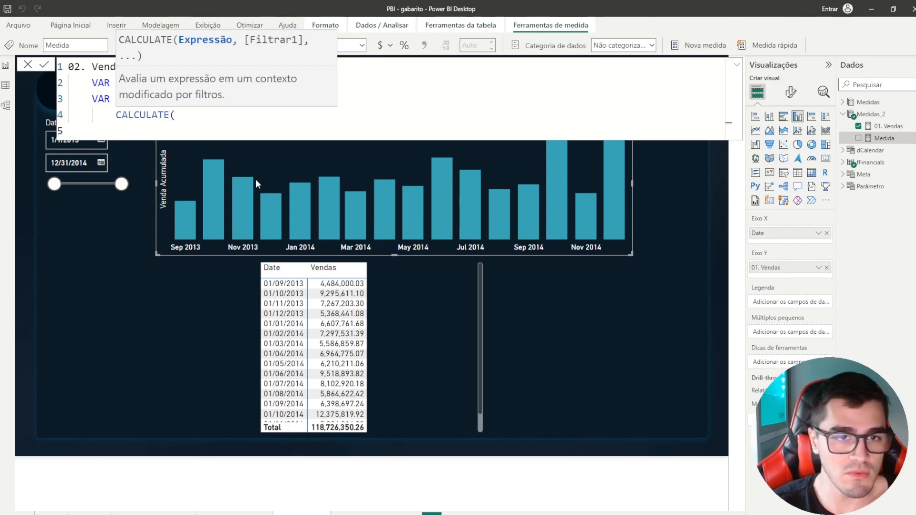
pyautogui.write('[01')
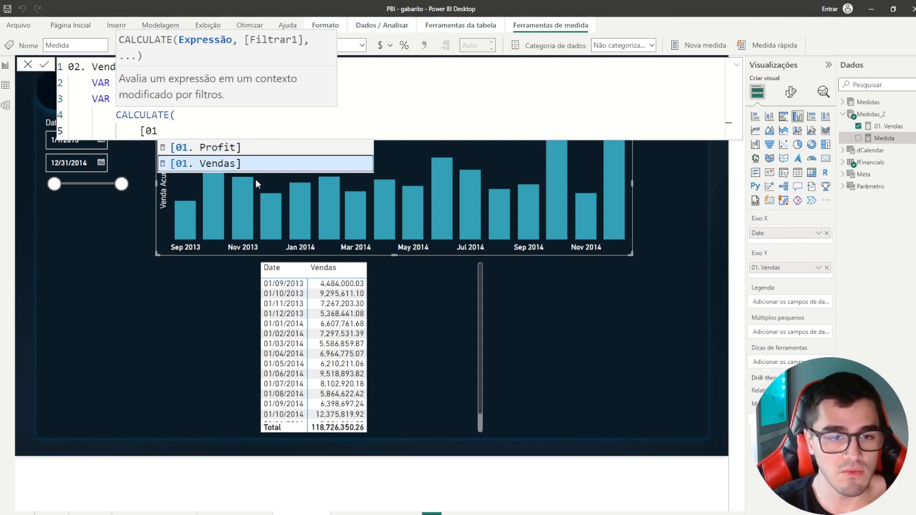
pyautogui.press('Tab')
pyautogui.write(',')
pyautogui.hotkey('shift', 'Return')
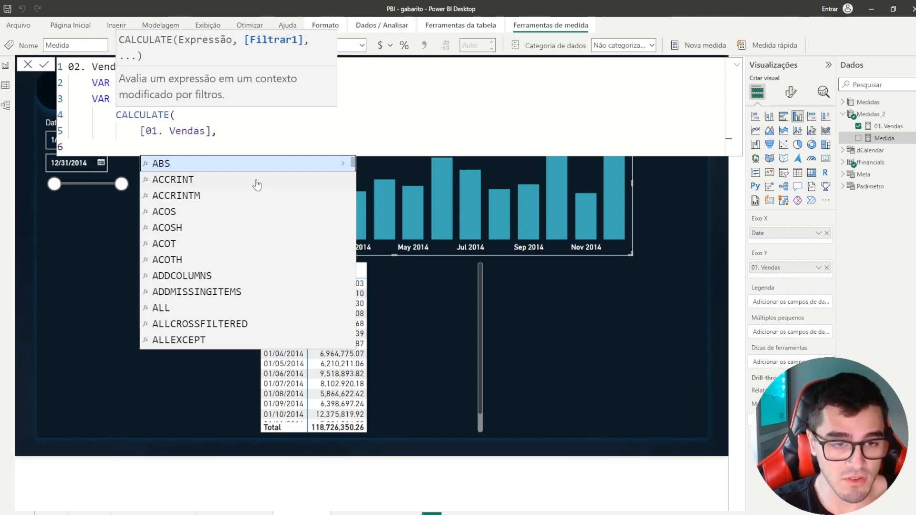
# - Add a FILTER over ALL(fFinancials) as the filter argument of CALCULATE
pyautogui.write('FILTER(')
pyautogui.hotkey('shift', 'Return')
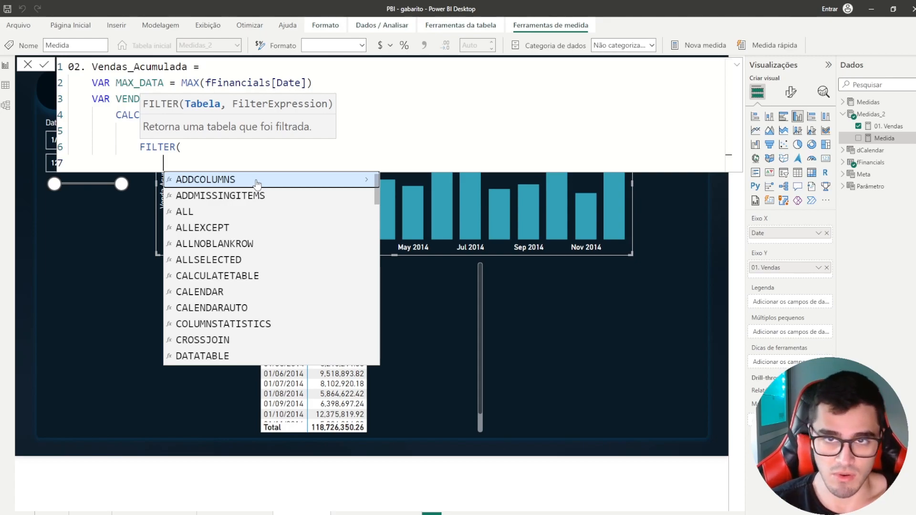
pyautogui.write('ALL(')
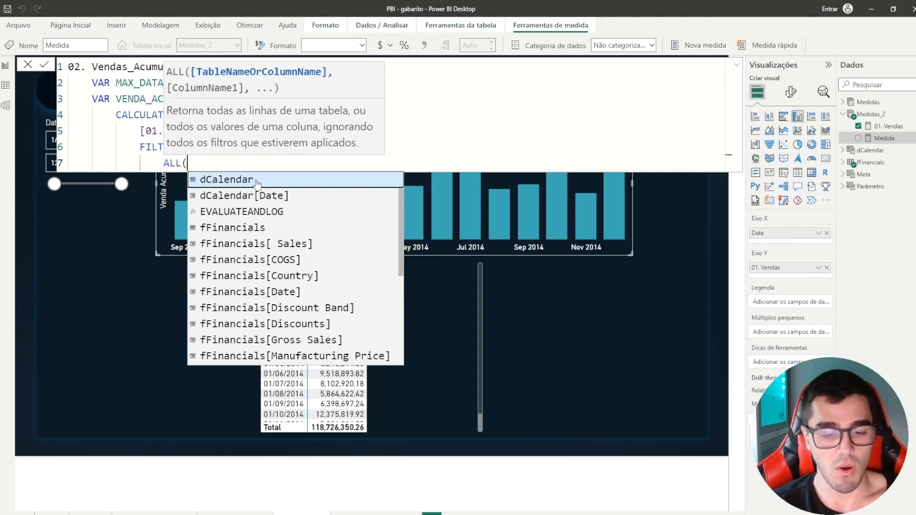
pyautogui.write('F')
pyautogui.click(257, 180)
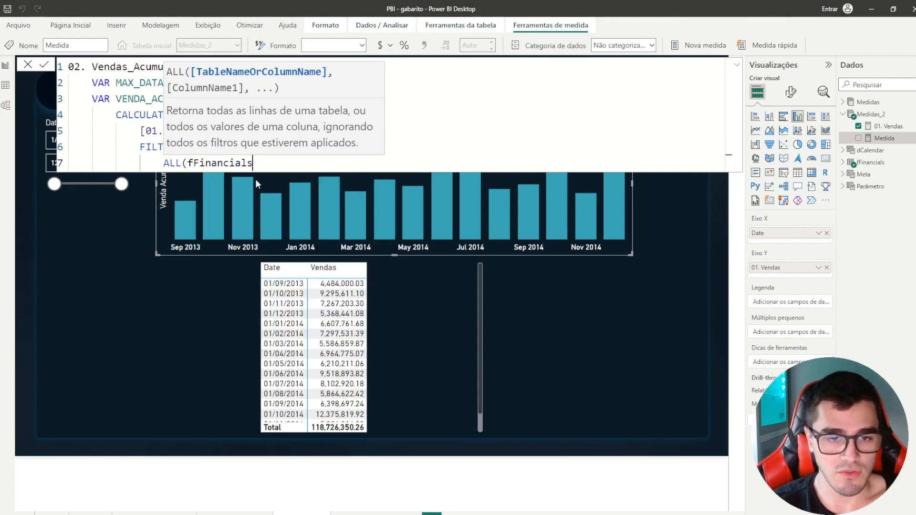
pyautogui.write('),')
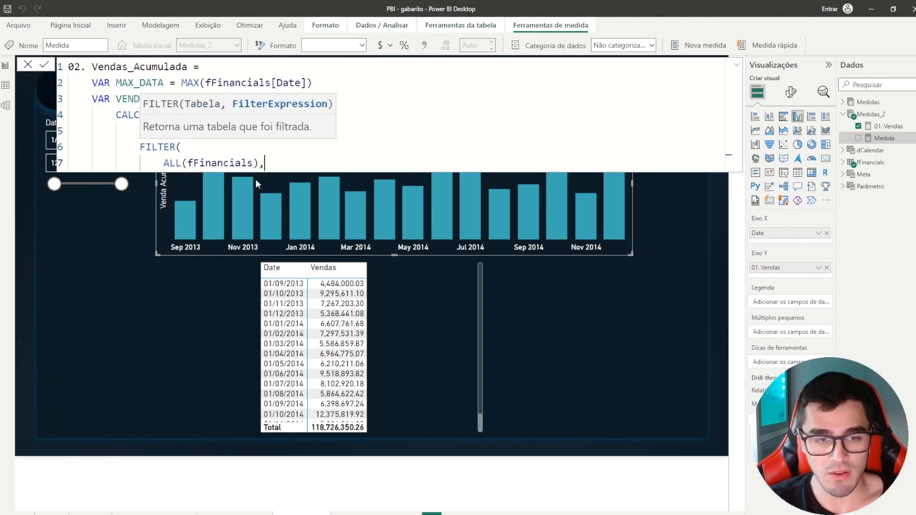
pyautogui.hotkey('shift', 'Return')
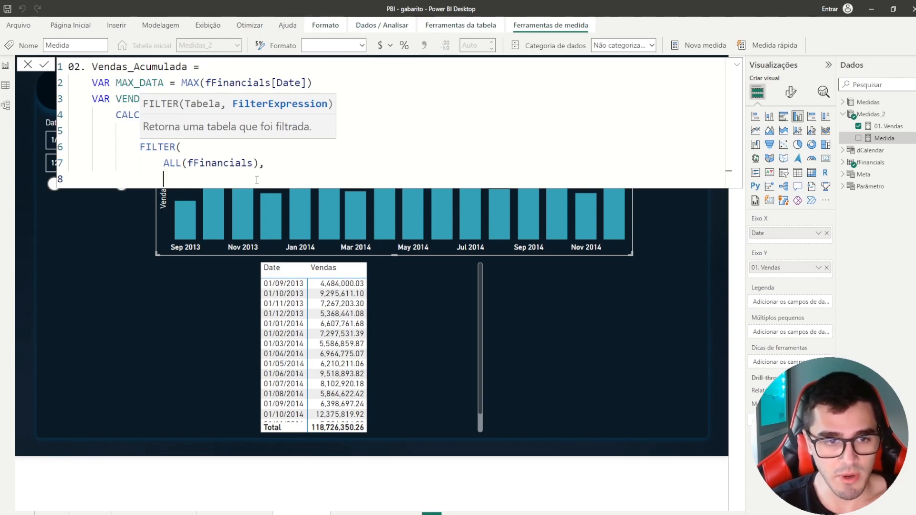
# - Enter the filter condition fFinancials[Date] <= MAX_DATA and close the FILTER and CALCULATE functions
pyautogui.write('M')
pyautogui.press('BackSpace')
pyautogui.write('FFI')
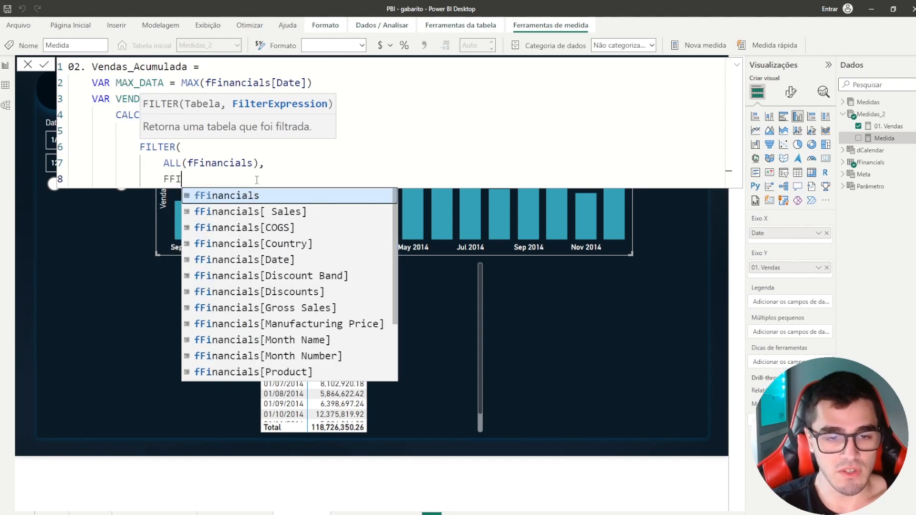
pyautogui.press('Down')
pyautogui.press('Down')
pyautogui.press('Down')
pyautogui.press('Down')
pyautogui.press('Tab')
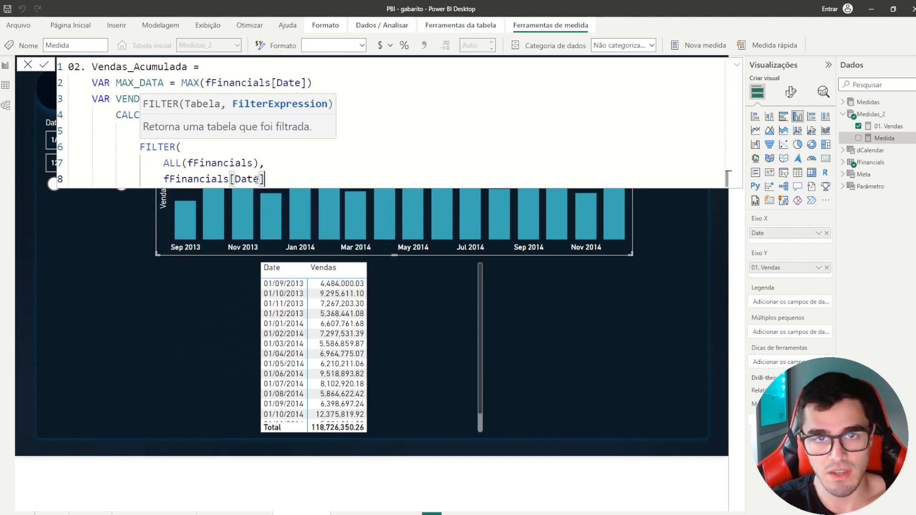
pyautogui.write('<')
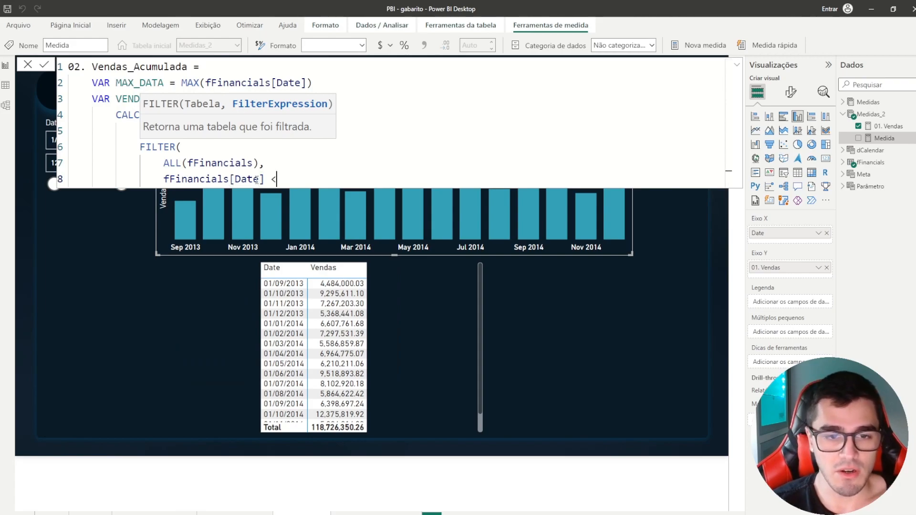
pyautogui.write('= MAX')
pyautogui.press('Down')
pyautogui.press('Tab')
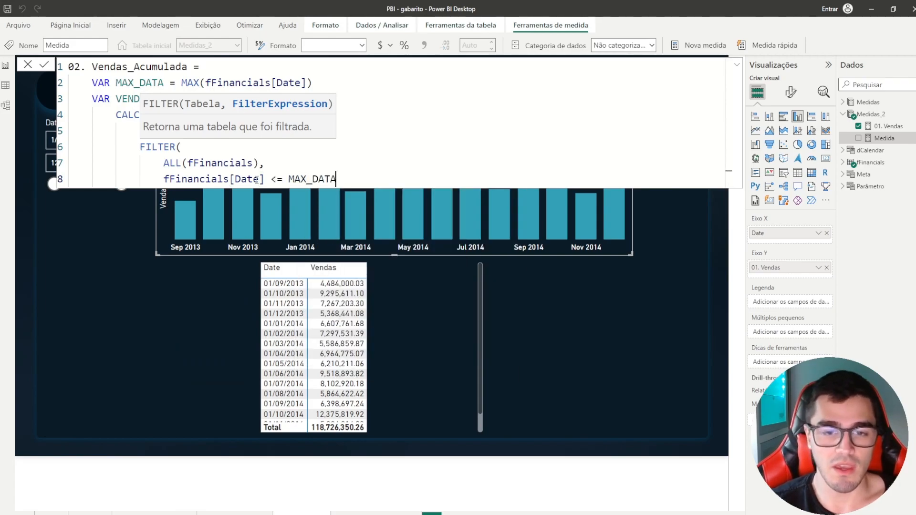
pyautogui.moveTo(312, 83); pyautogui.dragTo(92, 82)
pyautogui.click(342, 189)
pyautogui.press('Return')
pyautogui.write(')')
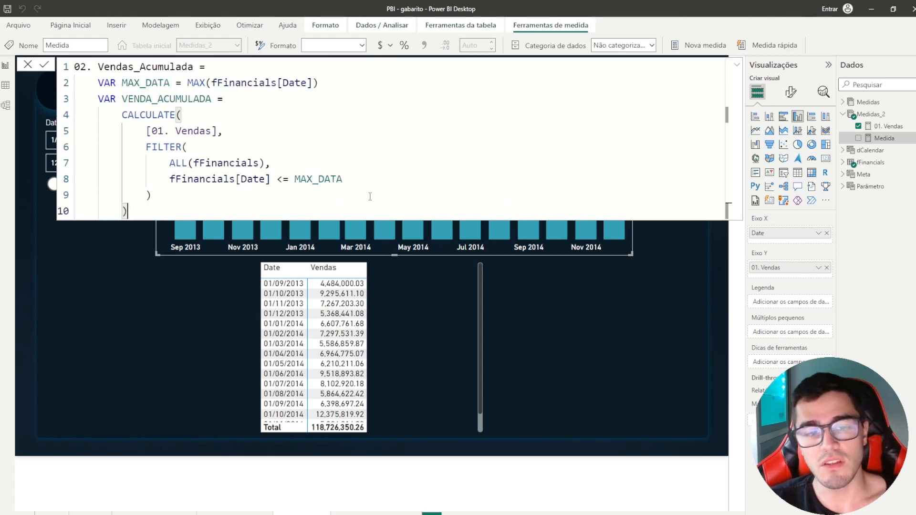
# - Review the CALCULATE expression, its FILTER block and the date condition in the cumulative sales formula
pyautogui.click(366, 182)
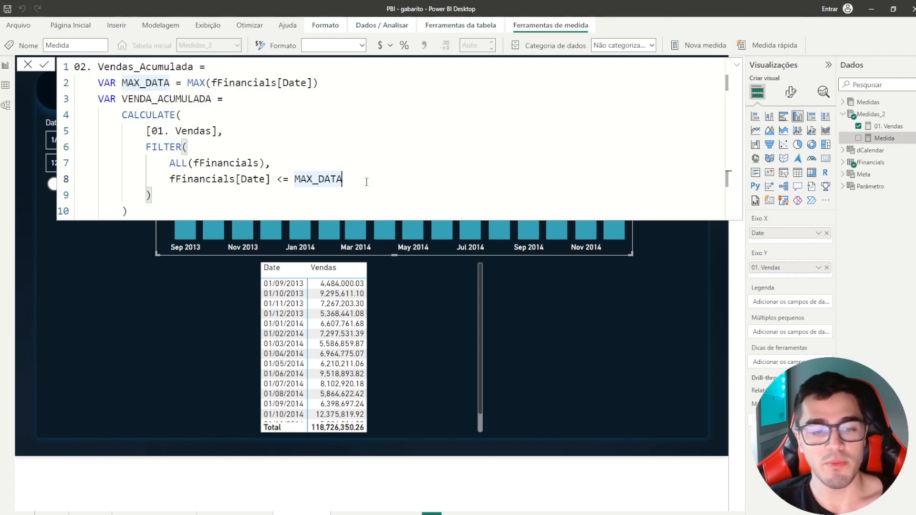
pyautogui.moveTo(352, 186); pyautogui.dragTo(72, 147)
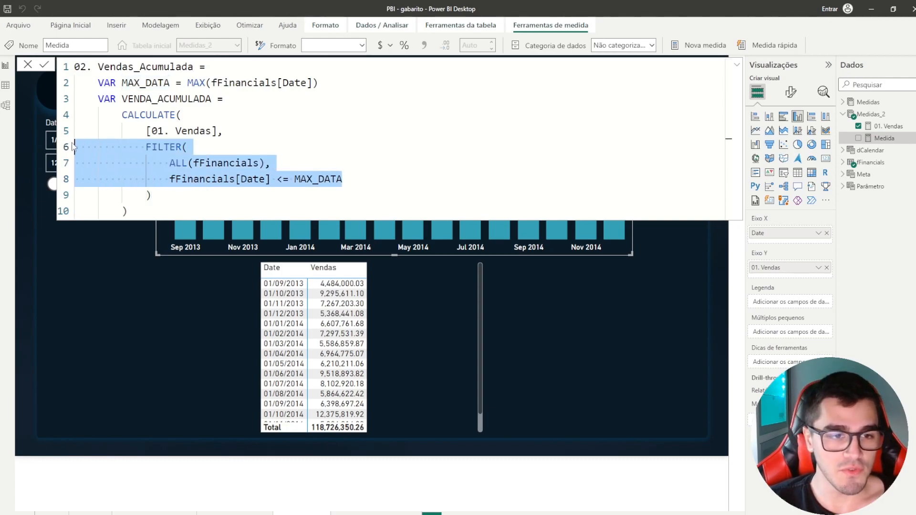
pyautogui.moveTo(222, 131); pyautogui.dragTo(78, 131)
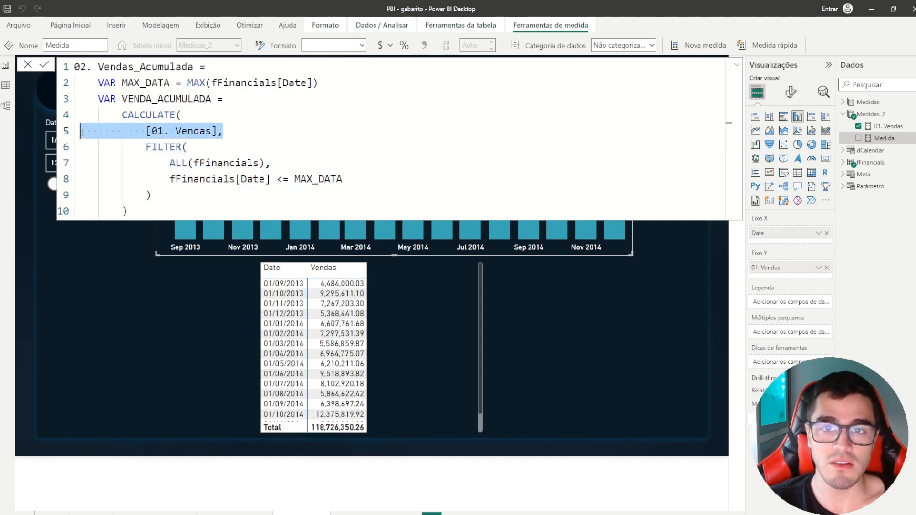
pyautogui.click(325, 178)
pyautogui.moveTo(340, 179); pyautogui.dragTo(169, 179)
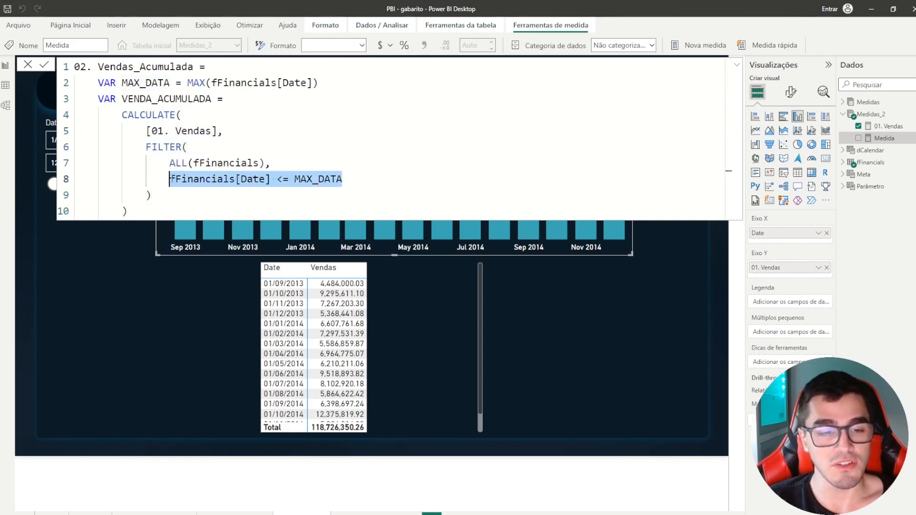
pyautogui.click(242, 180)
pyautogui.click(171, 179)
pyautogui.click(271, 180)
pyautogui.moveTo(272, 184); pyautogui.dragTo(171, 184)
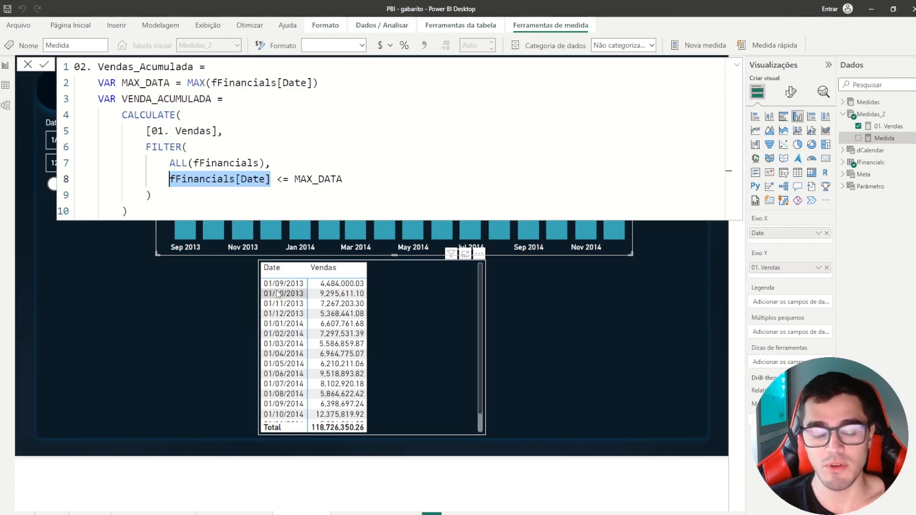
# - Review the MAX_DATA comparison, the ALL(fFinancials) argument and the [01. Vendas] expression in the cumulative sales formula
pyautogui.moveTo(342, 181); pyautogui.dragTo(295, 180)
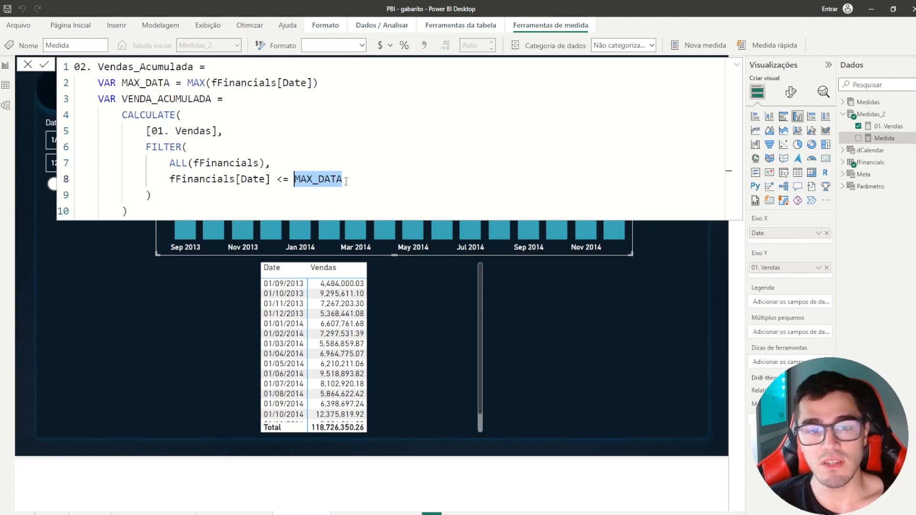
pyautogui.moveTo(284, 163); pyautogui.dragTo(160, 161)
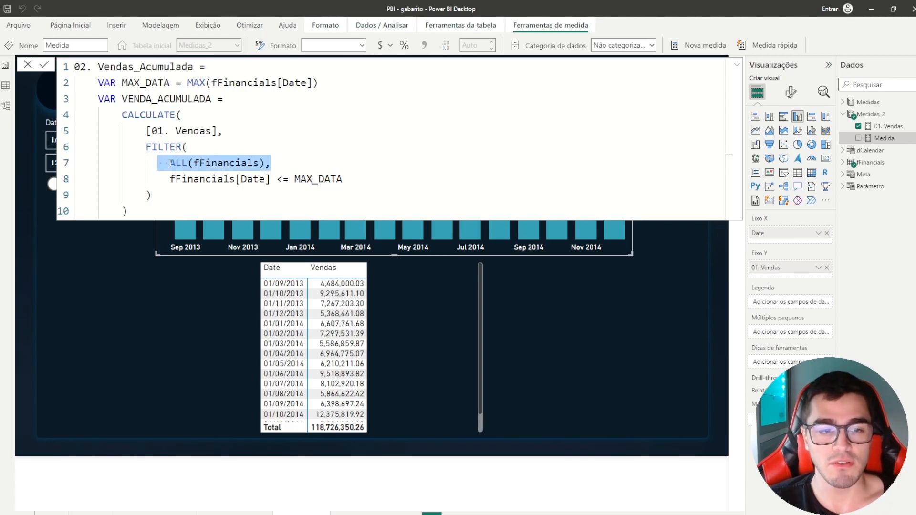
pyautogui.moveTo(223, 131); pyautogui.dragTo(145, 130)
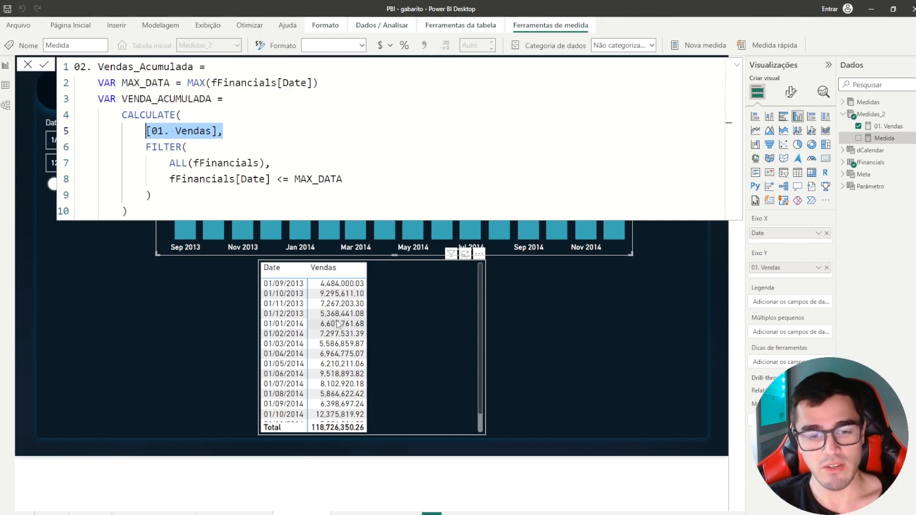
# - Finish the cumulative sales measure with RETURN VENDA_ACUMULADA after the CALCULATE block and commit the formula
pyautogui.click(234, 188)
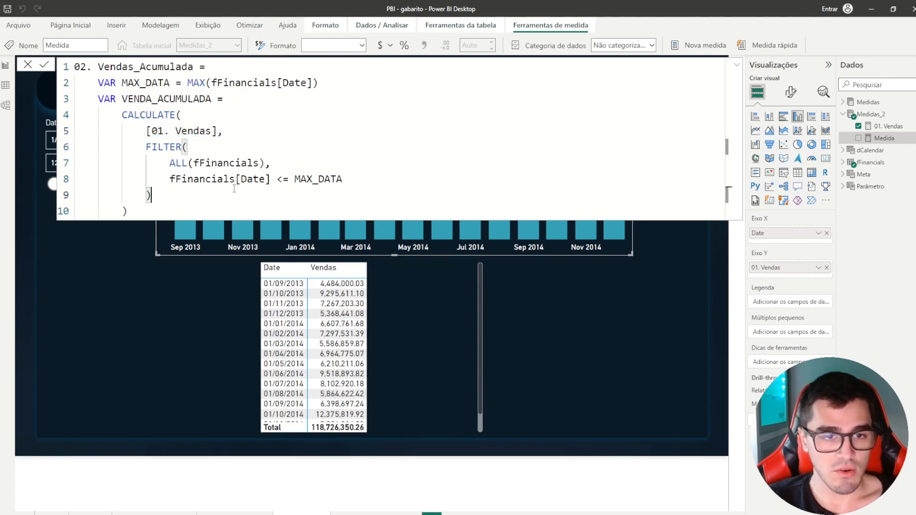
pyautogui.press('Down')
pyautogui.press('Return')
pyautogui.write('RETURN')
pyautogui.press('Return')
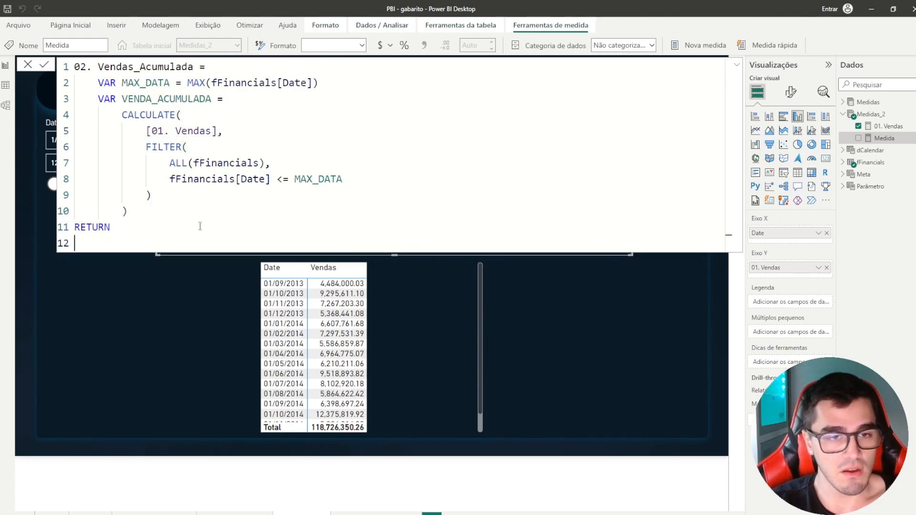
pyautogui.write('VEN')
pyautogui.press('Tab')
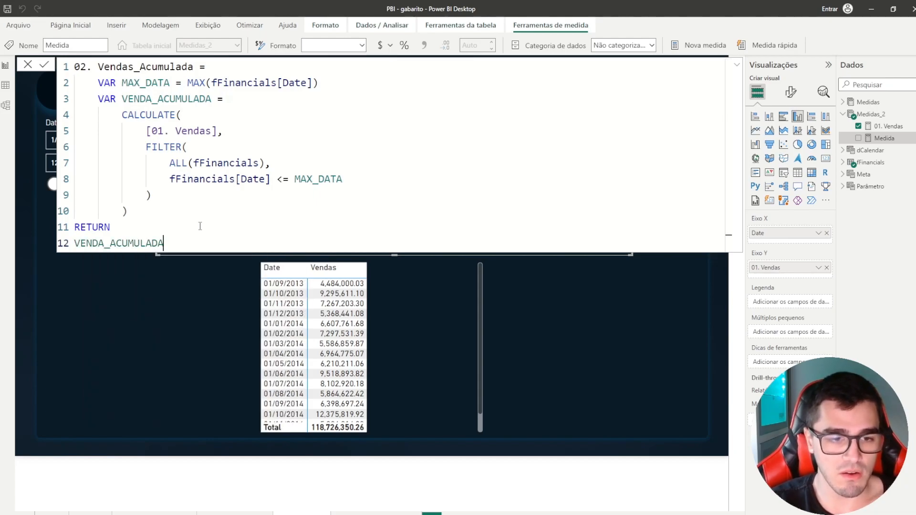
pyautogui.press('Return')
# - Add the 02. Vendas_Acumulada measure to the matrix values and rename it there as Vendas Acumulada
pyautogui.click(453, 285)
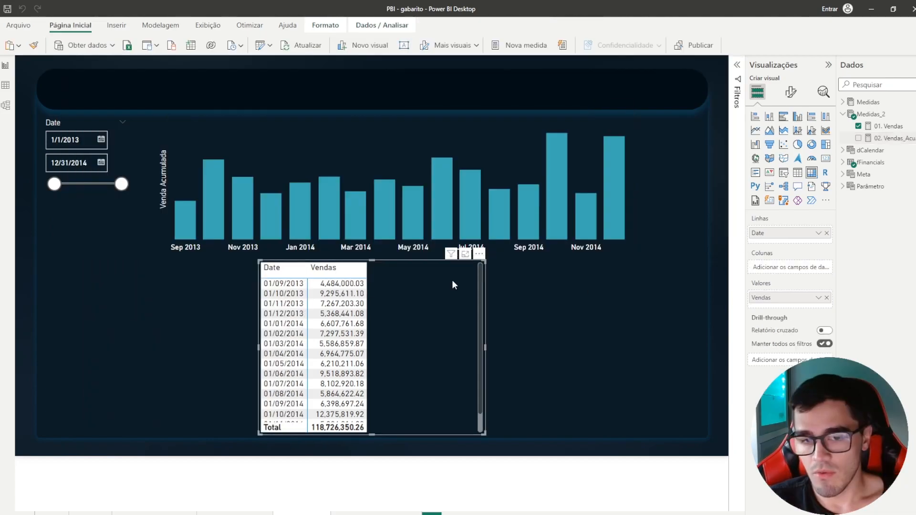
pyautogui.click(896, 139)
pyautogui.moveTo(895, 139); pyautogui.dragTo(784, 310)
pyautogui.doubleClick(782, 310)
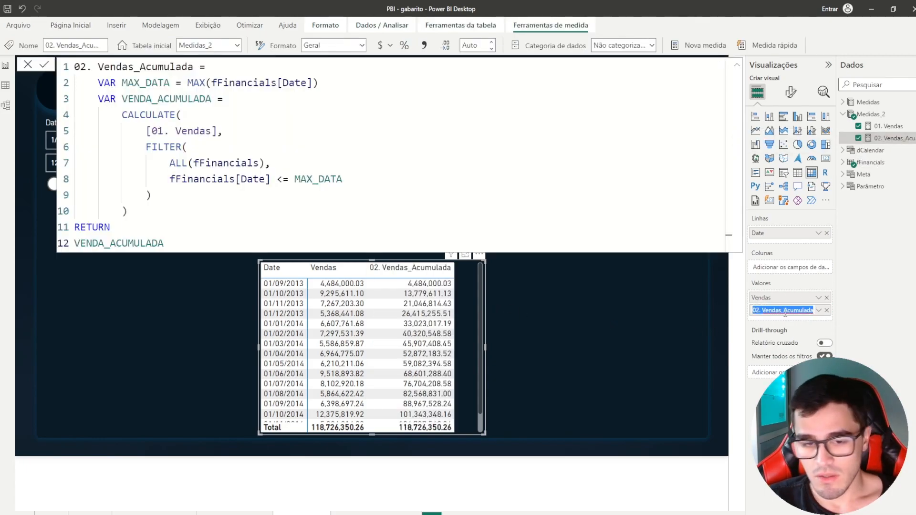
pyautogui.write('V')
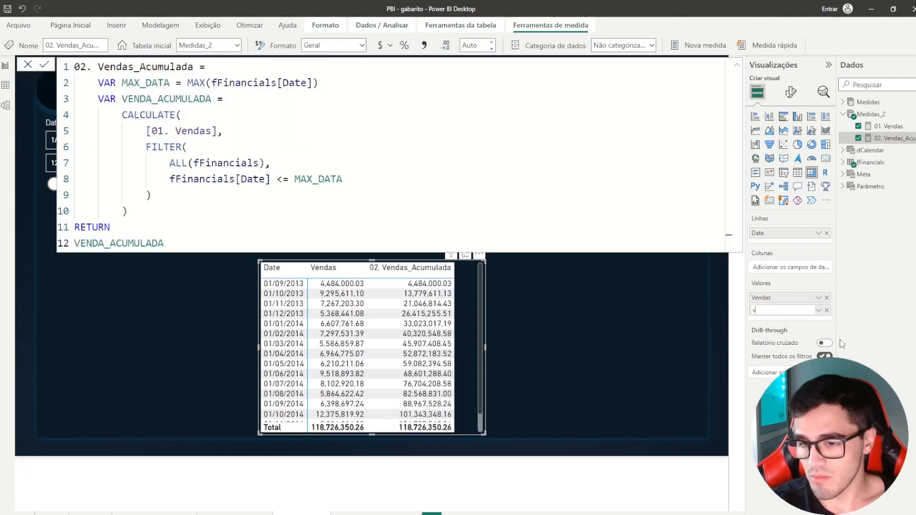
pyautogui.write('endas Acumulada')
pyautogui.press('Return')
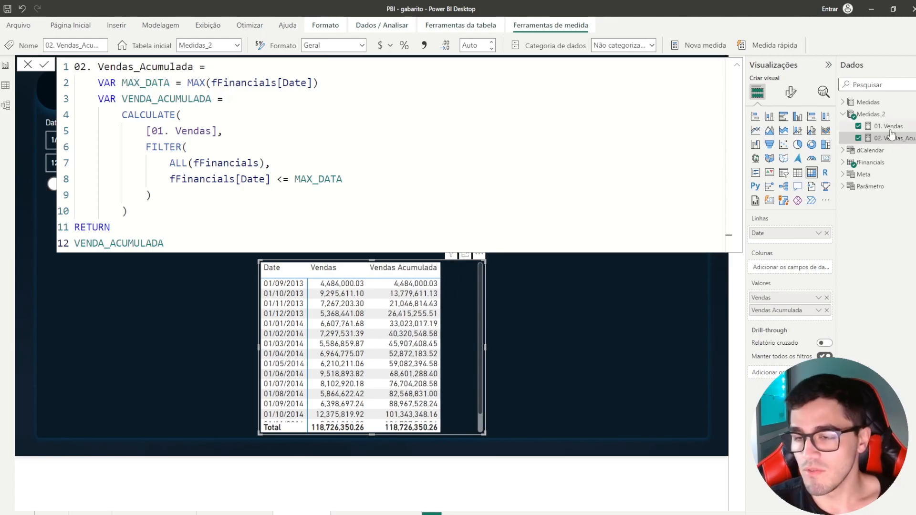
# - Format both measures in Medidas_2 together in the model view with a thousands separator and return to the report
pyautogui.click(888, 127)
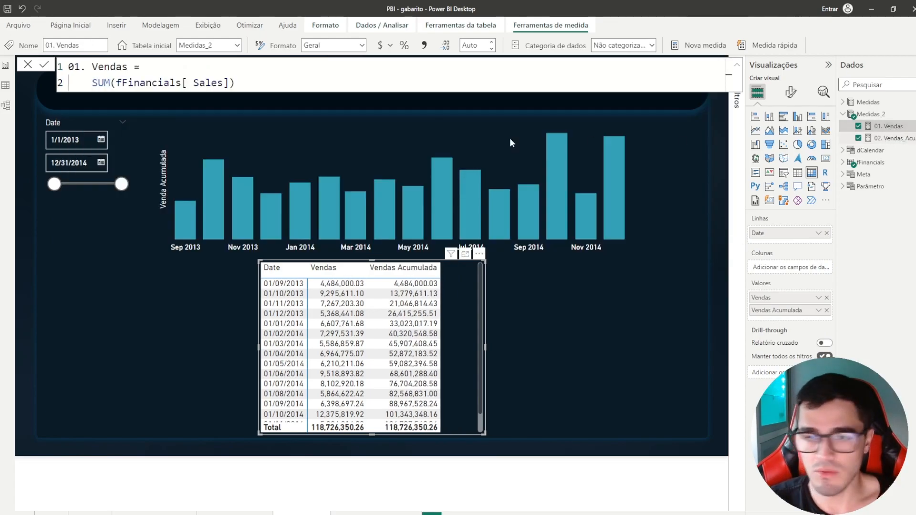
pyautogui.click(6, 107)
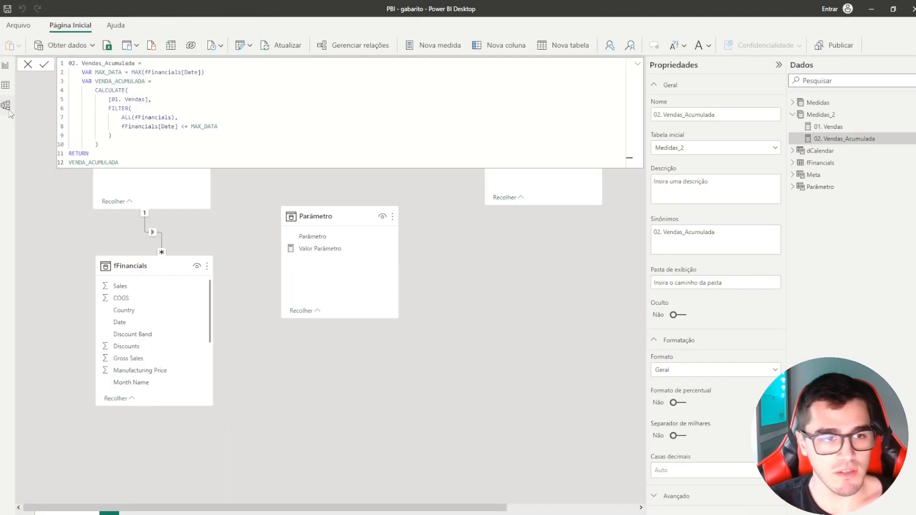
pyautogui.keyDown('ctrl'); pyautogui.click(835, 127); pyautogui.keyUp('ctrl')
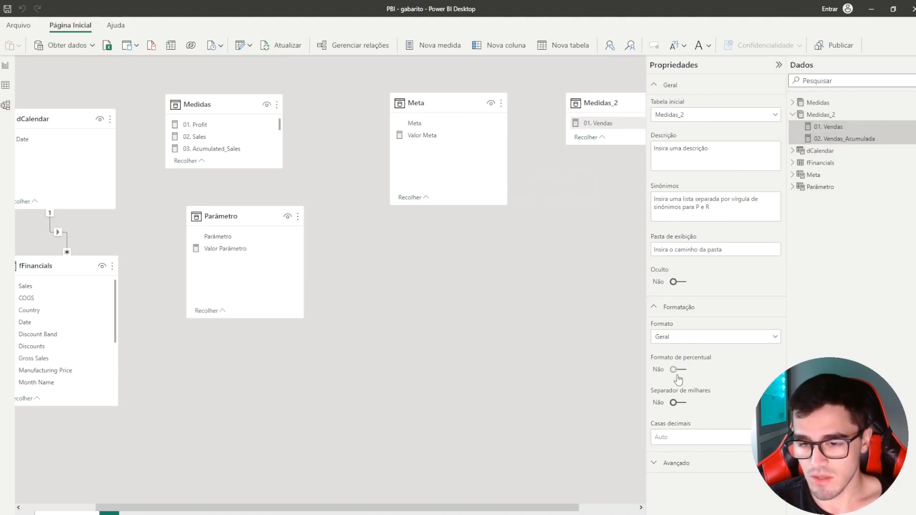
pyautogui.click(681, 403)
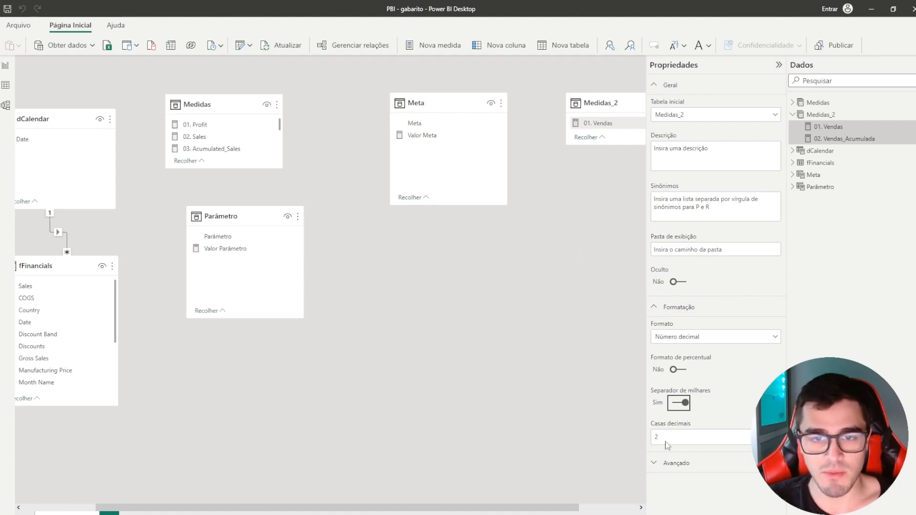
pyautogui.click(5, 65)
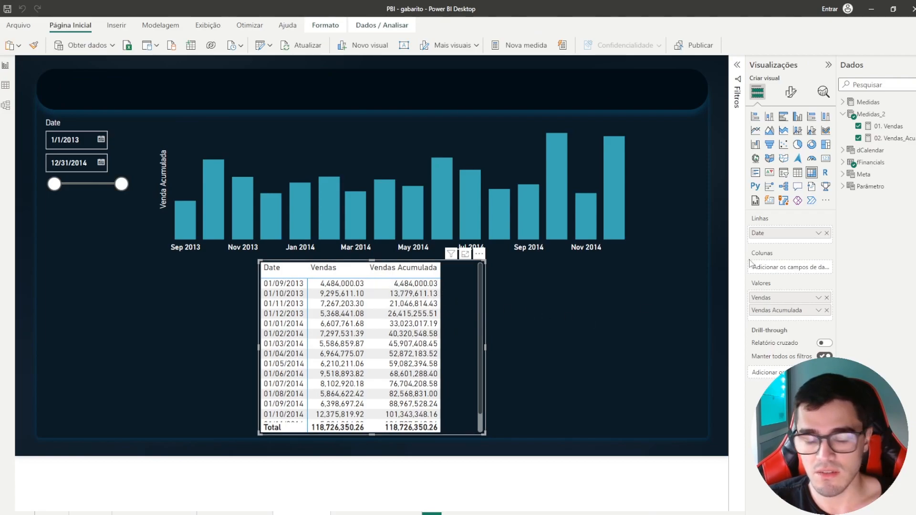
# - Show the matrix's Vendas Acumulada and Vendas columns in millions through the specific column formatting
pyautogui.click(791, 92)
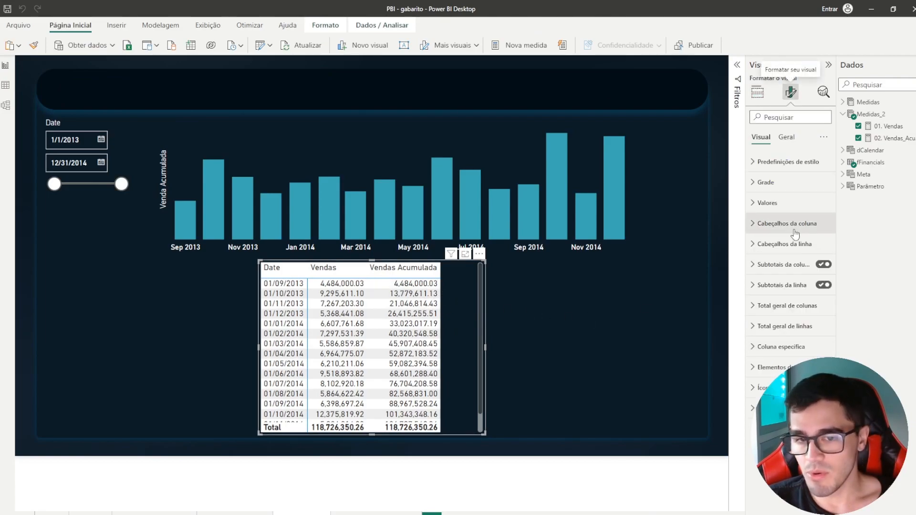
pyautogui.click(778, 352)
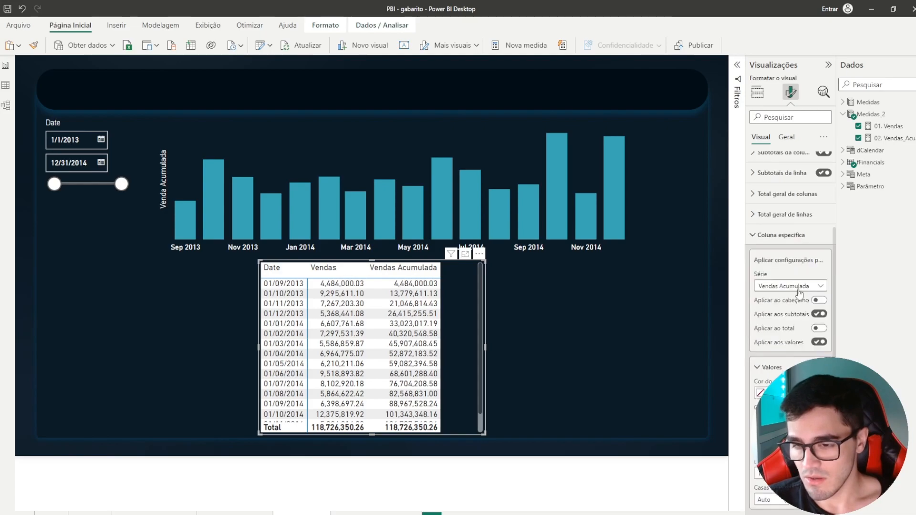
pyautogui.scroll(-2, 796, 289)
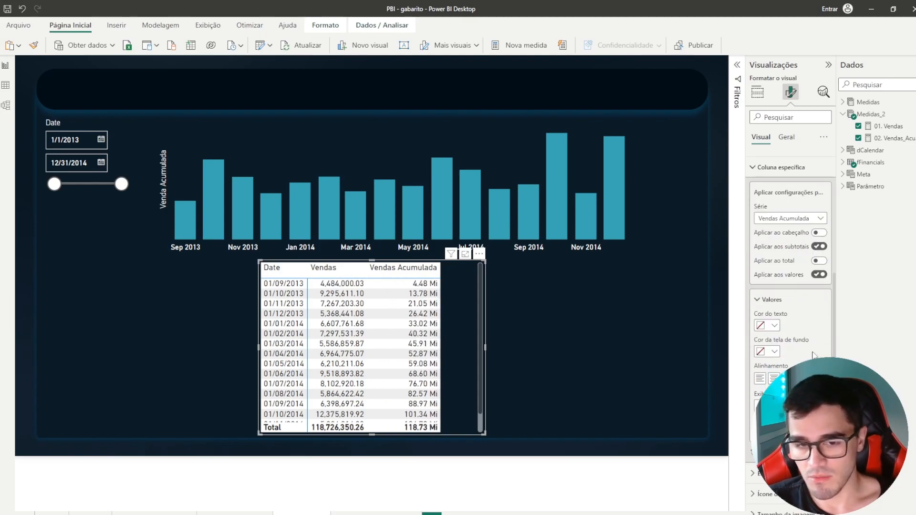
pyautogui.click(786, 218)
pyautogui.click(785, 245)
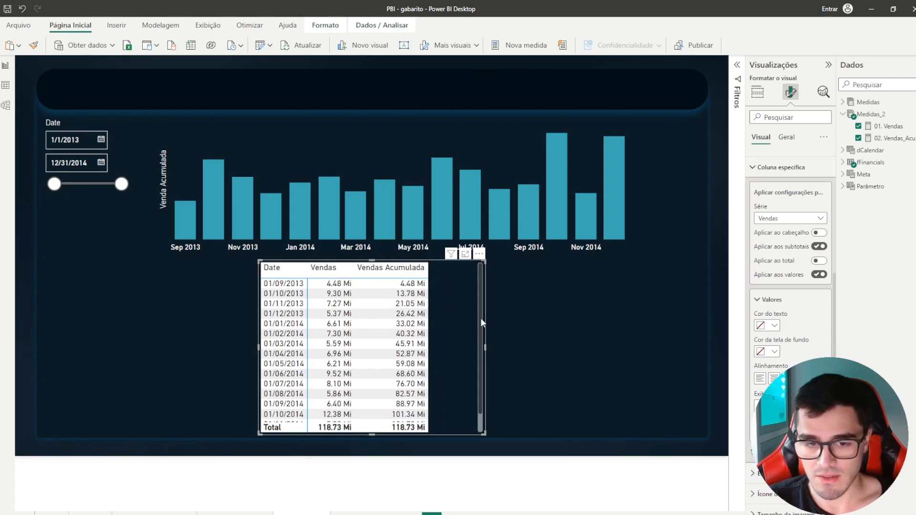
pyautogui.click(780, 218)
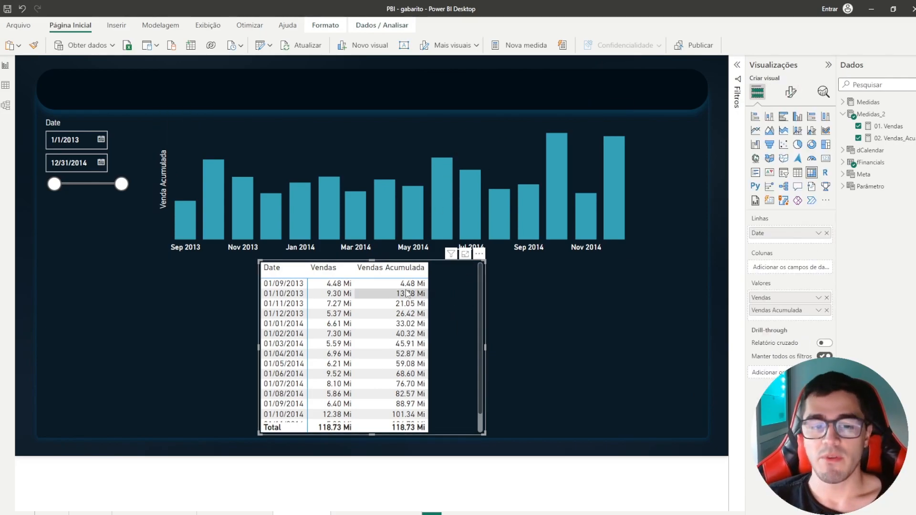
# - Show the matrix in focus mode, enlarge its text to size 19 and widen the Vendas column
pyautogui.click(790, 93)
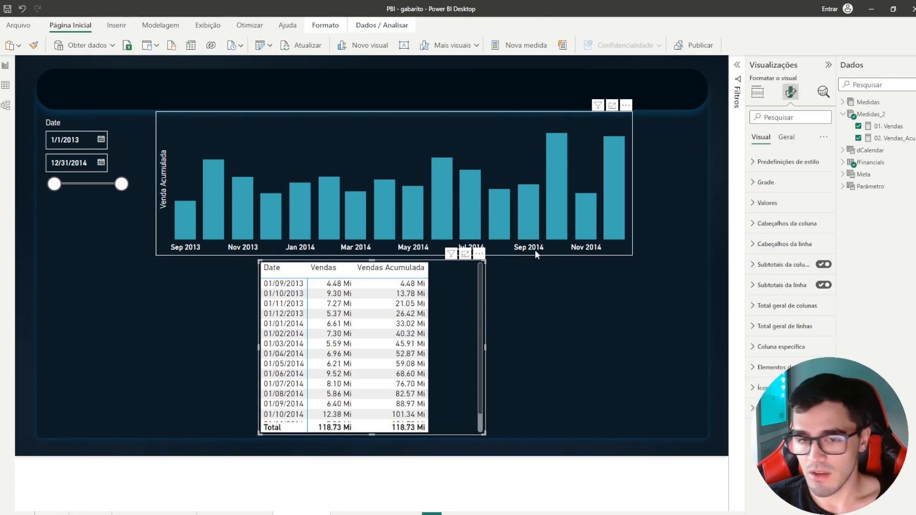
pyautogui.click(466, 255)
pyautogui.moveTo(124, 99); pyautogui.dragTo(142, 99)
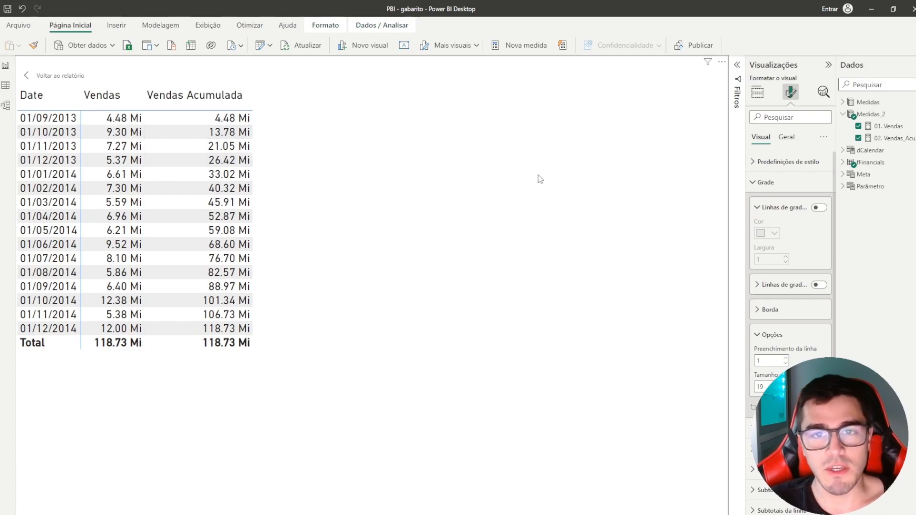
# - Review the 02. Vendas_Acumulada formula and its date condition against the monthly values in the matrix
pyautogui.click(888, 138)
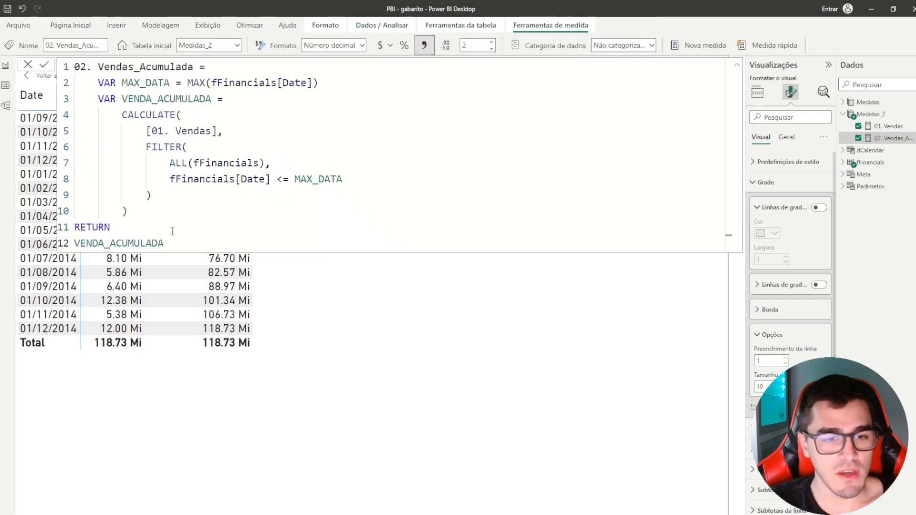
pyautogui.click(175, 179)
pyautogui.click(765, 191)
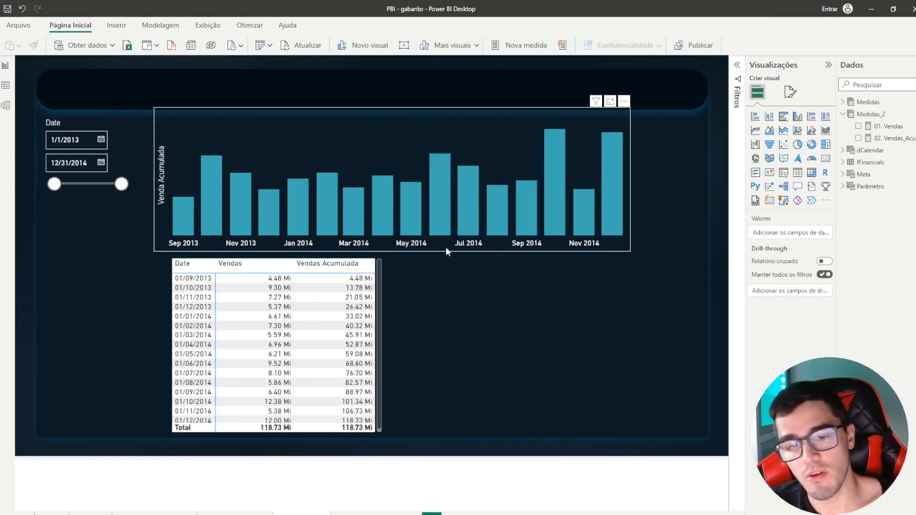
# - Delete the Vendas and Vendas Acumulada matrix below the column chart
pyautogui.click(382, 297)
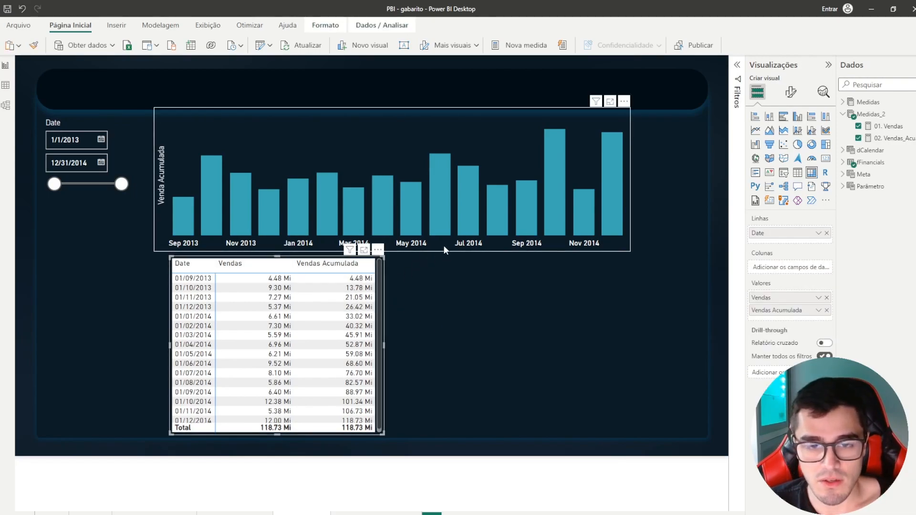
pyautogui.click(389, 246)
pyautogui.click(381, 289)
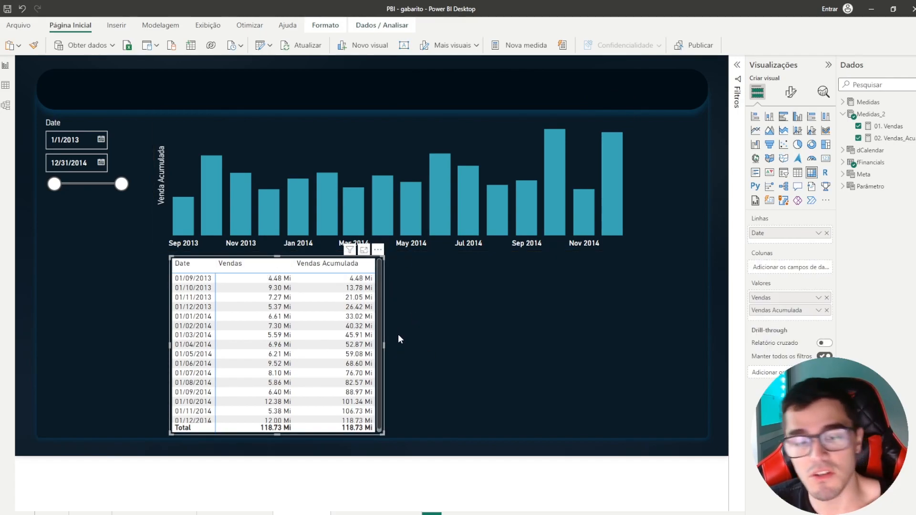
pyautogui.press('Delete')
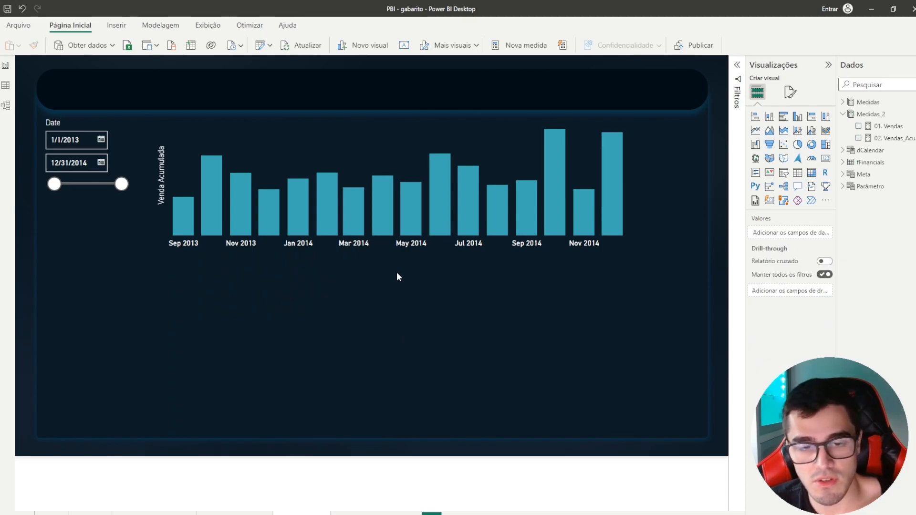
# - Duplicate the column chart below the original and rename the copy's Y-axis field as Vendas
pyautogui.click(388, 249)
pyautogui.moveTo(384, 248); pyautogui.dragTo(376, 398)
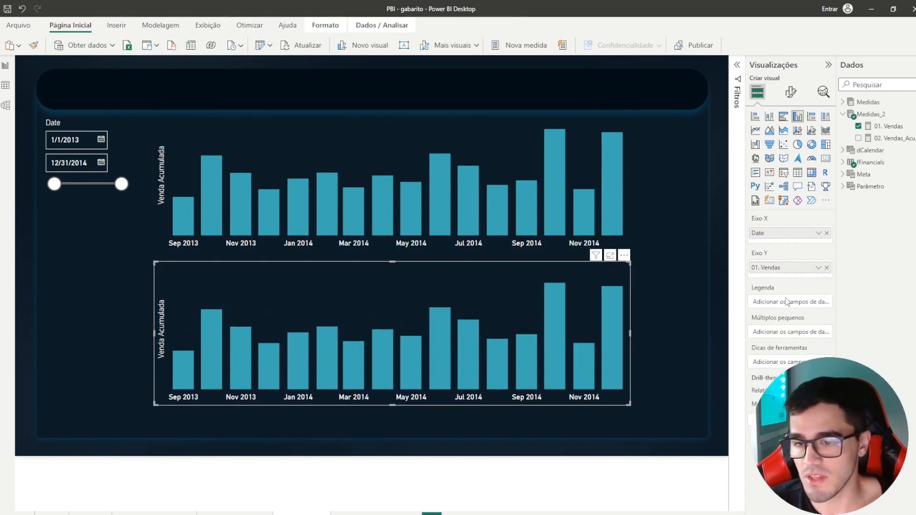
pyautogui.doubleClick(780, 268)
pyautogui.write('Vendas')
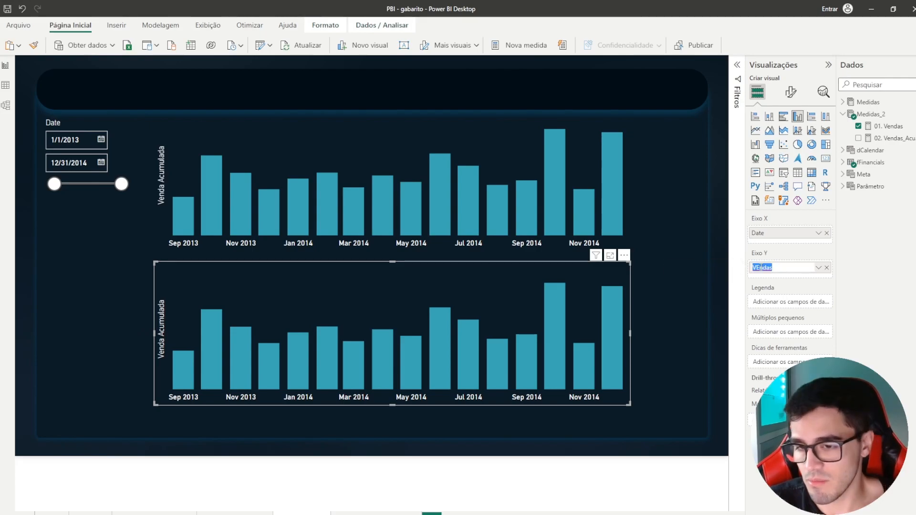
pyautogui.press('Return')
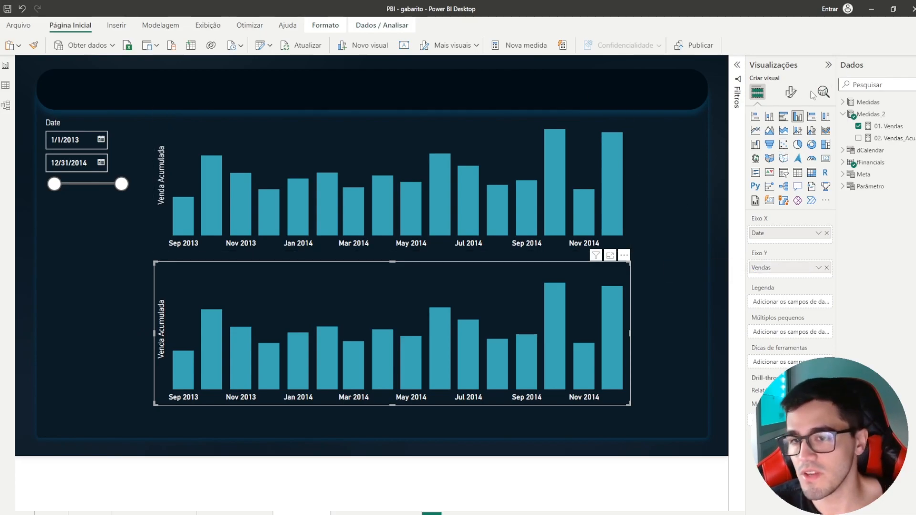
# - Set the lower chart's Y-axis title to Vendas Mensais and move the chart slightly down
pyautogui.click(790, 92)
pyautogui.click(762, 183)
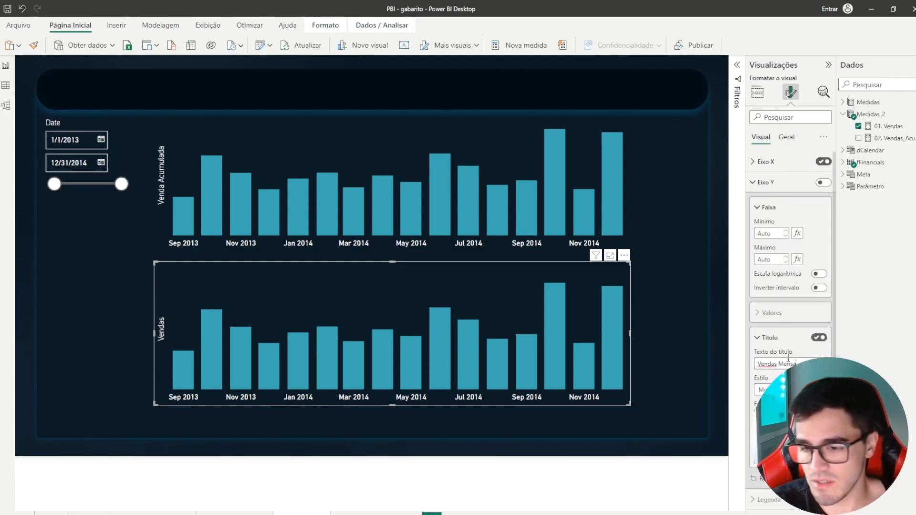
pyautogui.write('is')
pyautogui.click(761, 183)
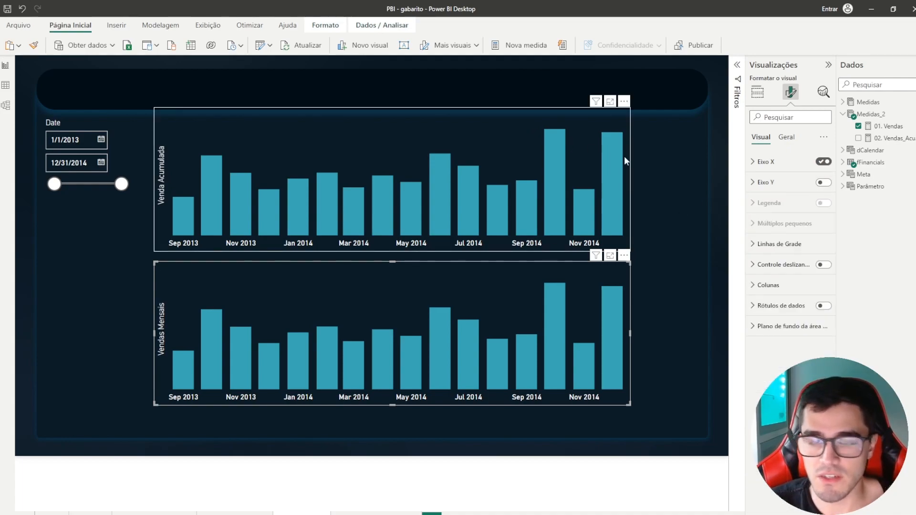
pyautogui.moveTo(484, 271); pyautogui.dragTo(484, 274)
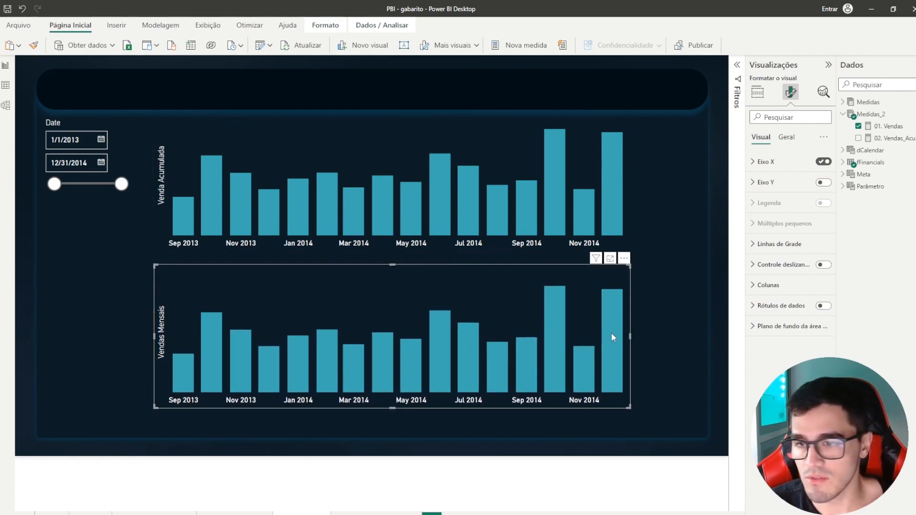
# - Replace the upper column chart's Y-axis field 01. Vendas with the 02. Vendas_Acumulada measure
pyautogui.click(625, 248)
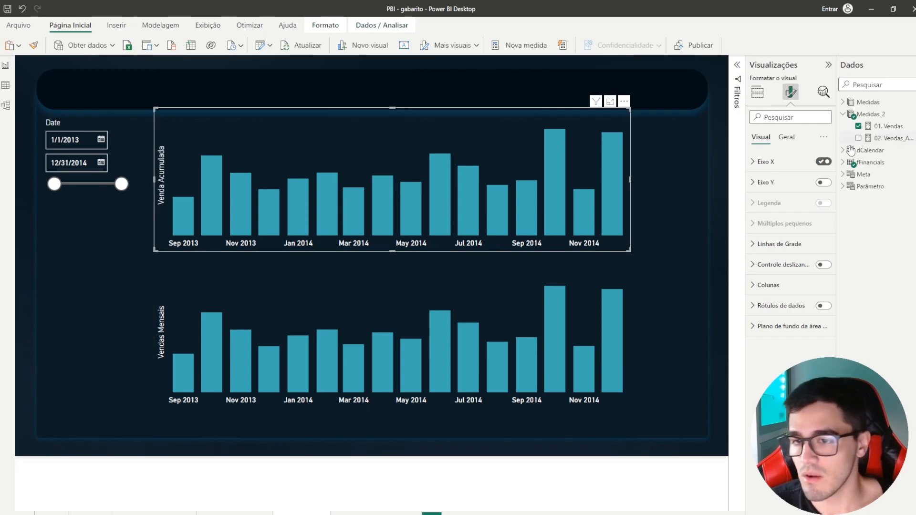
pyautogui.click(757, 91)
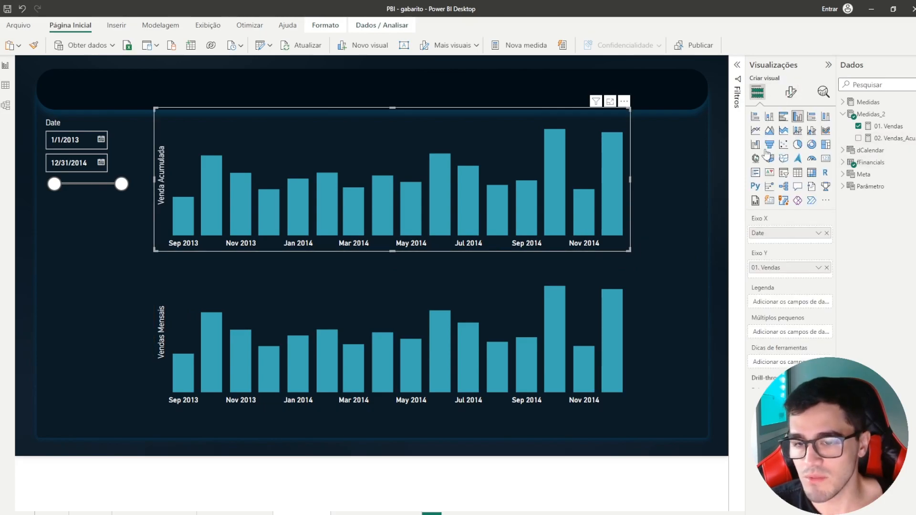
pyautogui.click(827, 267)
pyautogui.moveTo(896, 137); pyautogui.dragTo(792, 264)
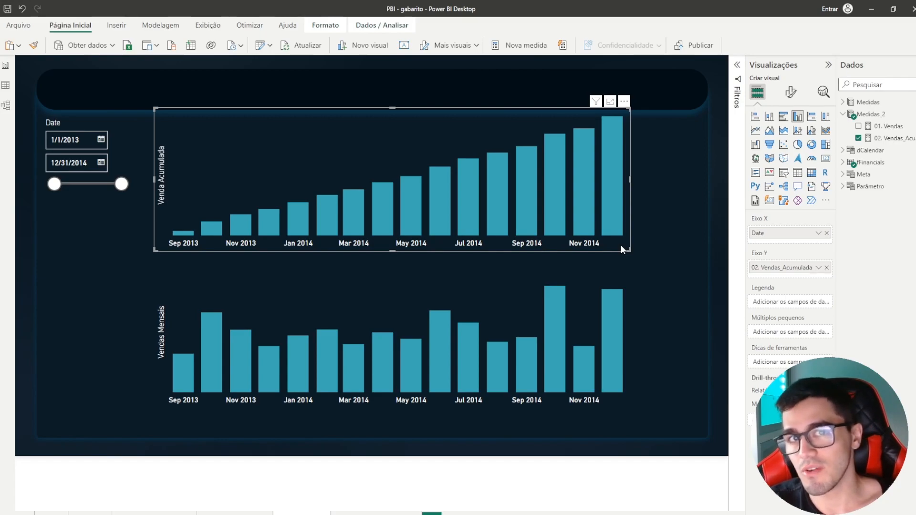
# - Show data labels on the upper chart in millions (Milhão) with 1 decimal place and a slightly smaller font
pyautogui.click(624, 271)
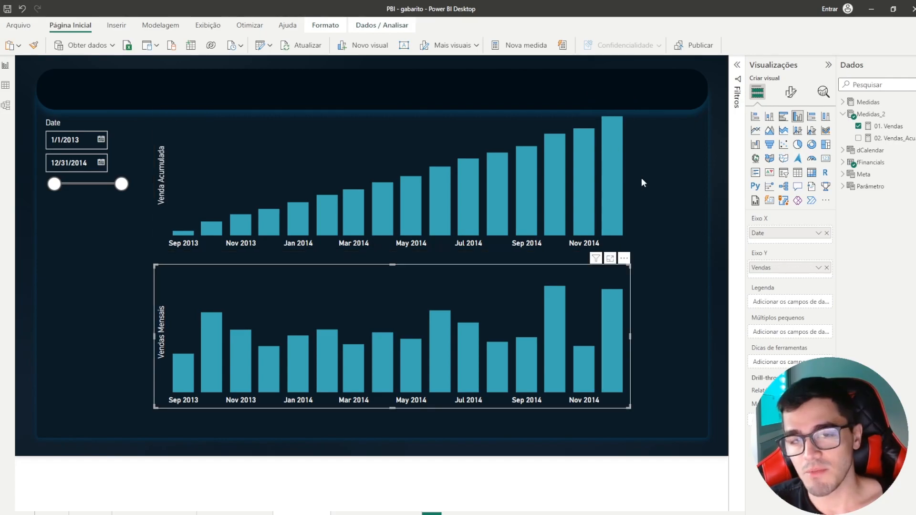
pyautogui.click(627, 190)
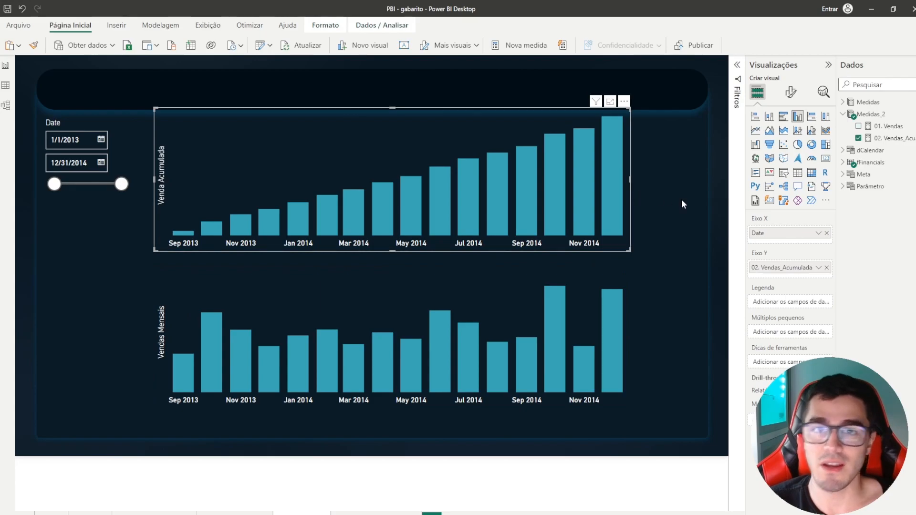
pyautogui.click(790, 92)
pyautogui.click(768, 305)
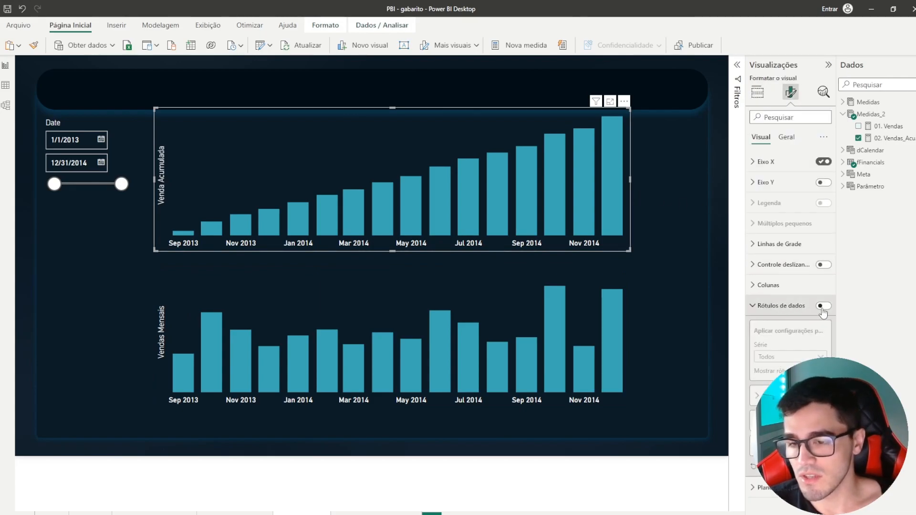
pyautogui.click(823, 305)
pyautogui.scroll(-1, 792, 334)
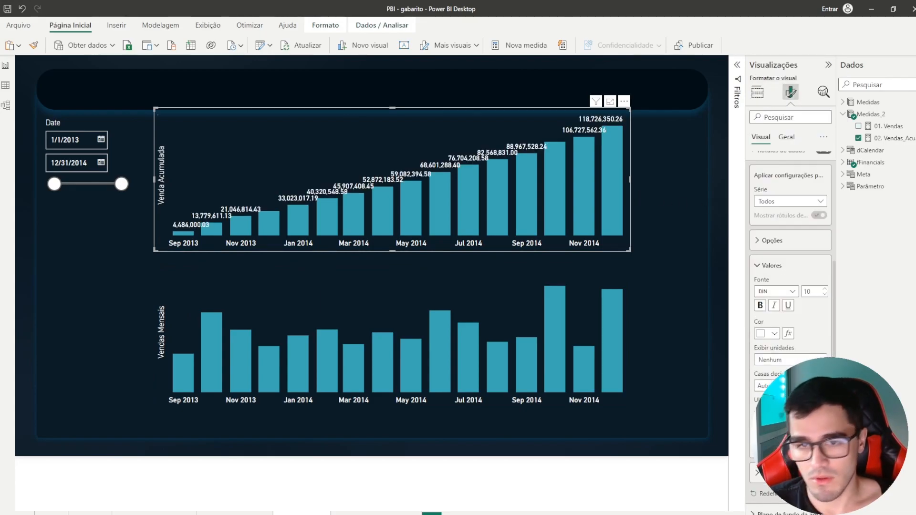
pyautogui.click(782, 406)
pyautogui.write('1')
pyautogui.click(824, 294)
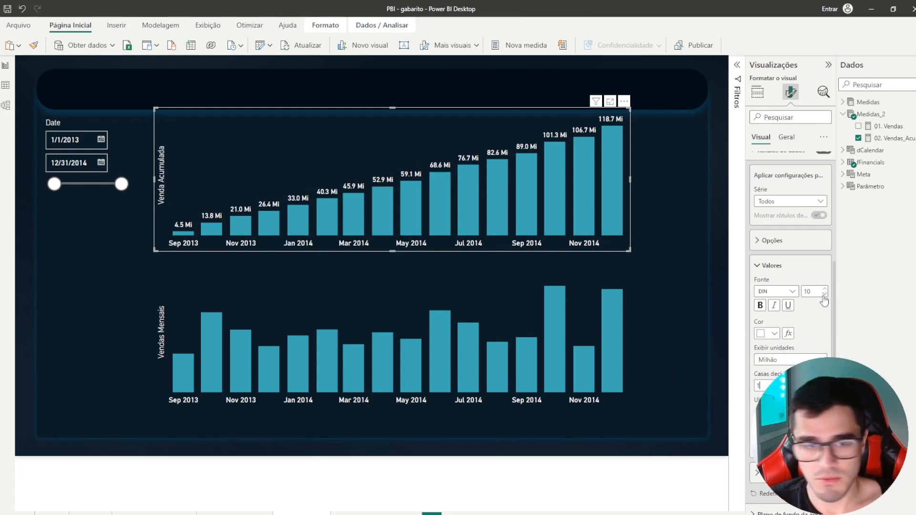
pyautogui.click(763, 265)
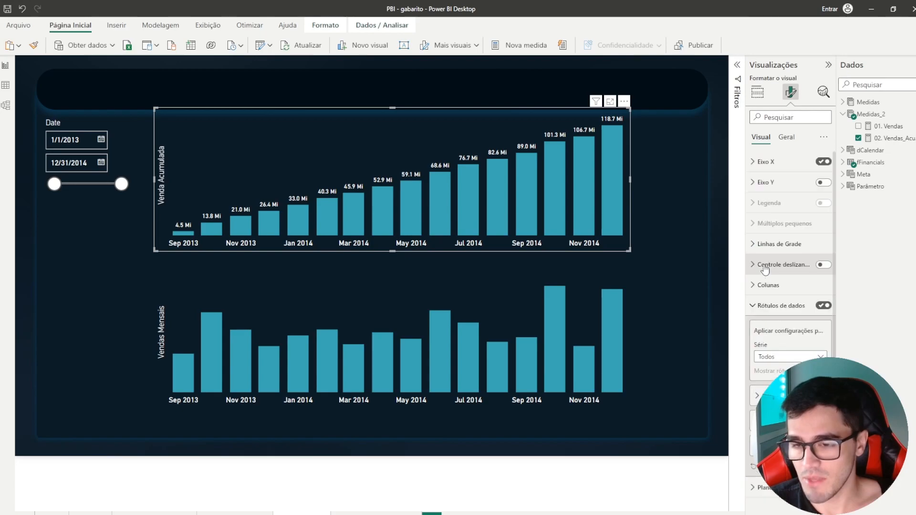
# - Show data labels on the lower Vendas Mensais chart in millions with one decimal place
pyautogui.click(626, 315)
pyautogui.click(823, 307)
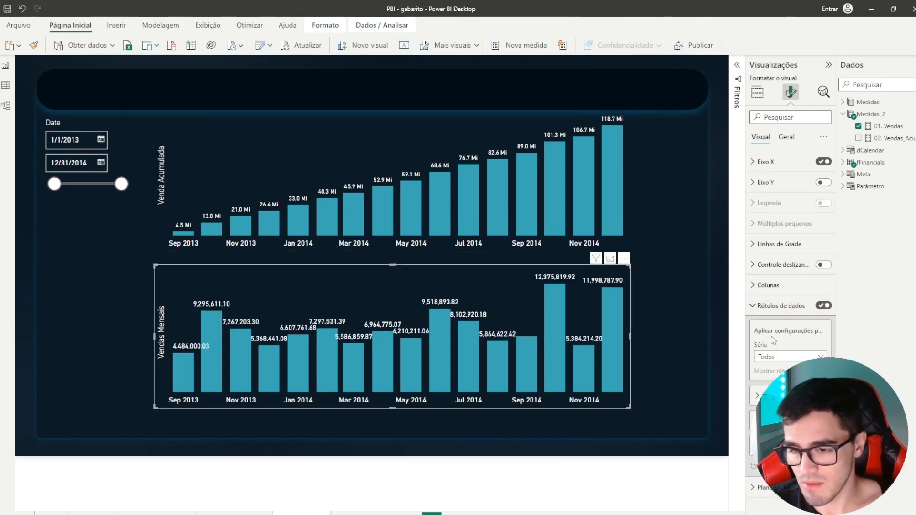
pyautogui.click(537, 222)
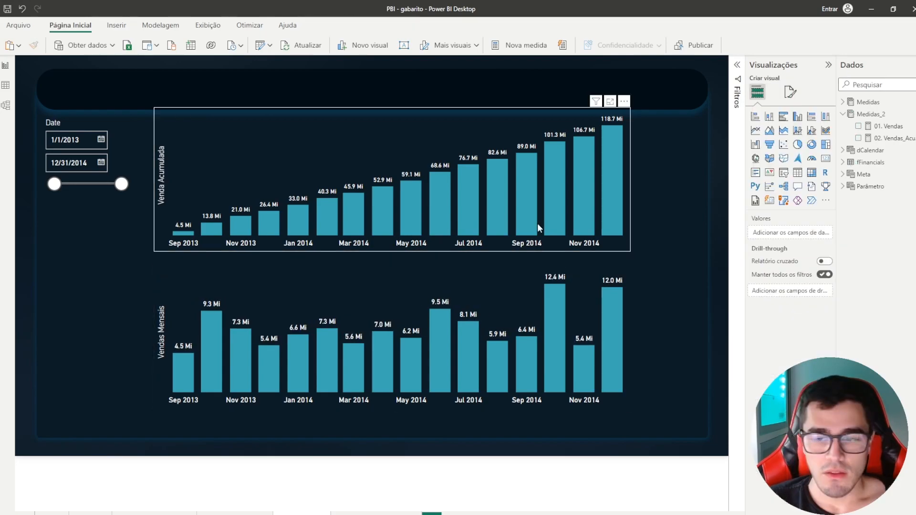
# - Compare the cumulative and monthly columns by cross-highlighting the last months in the upper chart, then clear the highlight
pyautogui.click(300, 265)
pyautogui.click(222, 237)
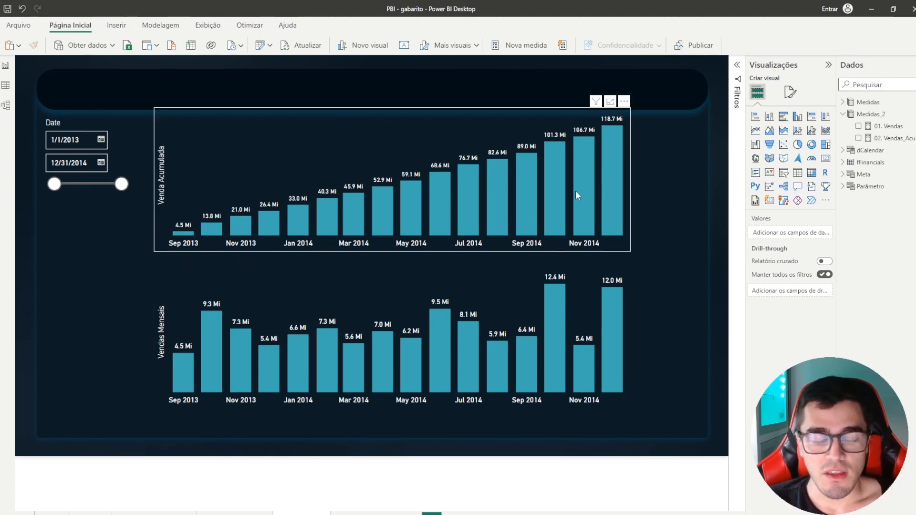
pyautogui.click(211, 125)
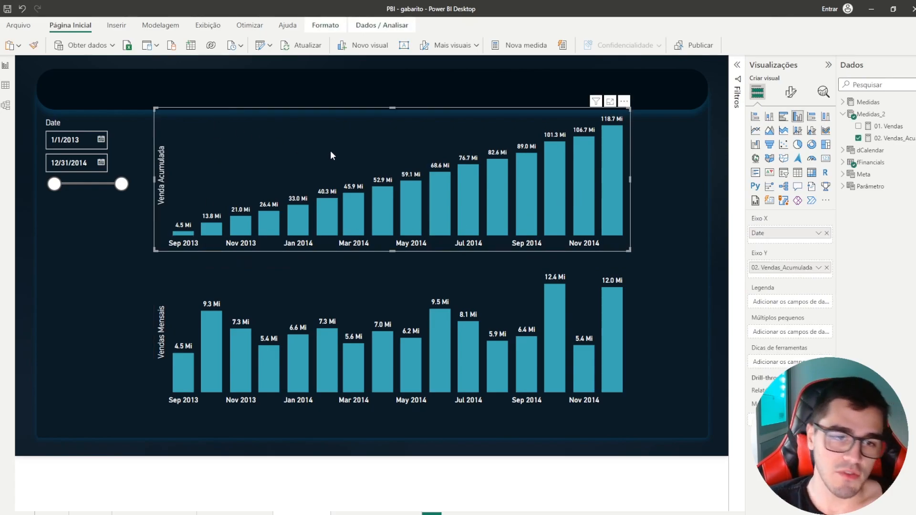
pyautogui.click(193, 267)
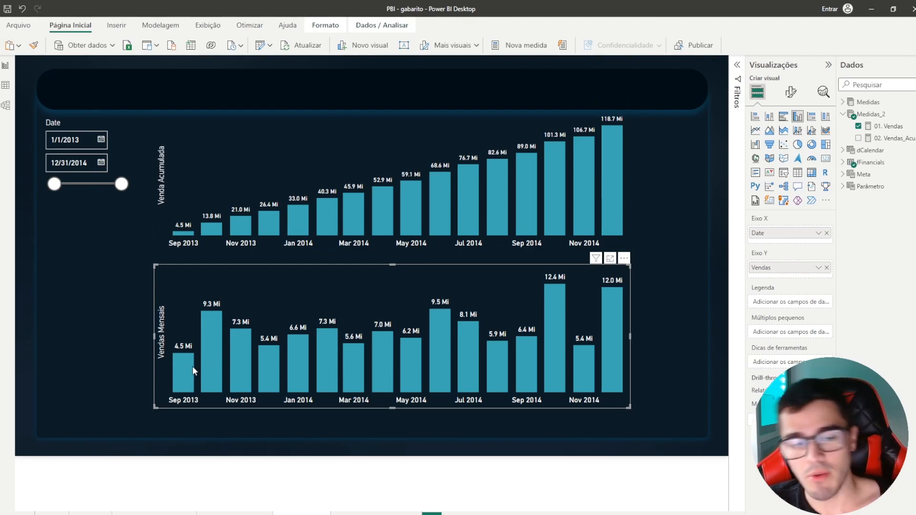
pyautogui.click(632, 234)
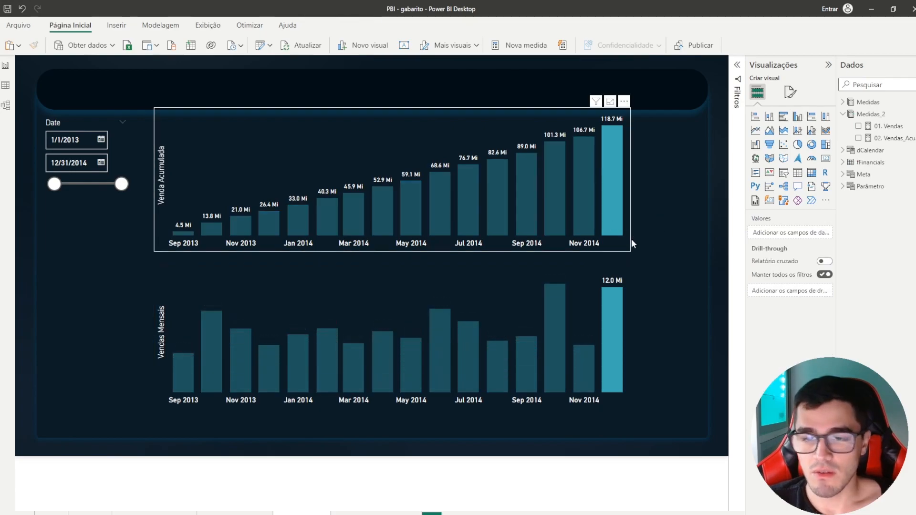
pyautogui.click(604, 210)
pyautogui.click(587, 184)
pyautogui.click(549, 200)
pyautogui.click(584, 191)
pyautogui.click(565, 195)
pyautogui.press('Escape')
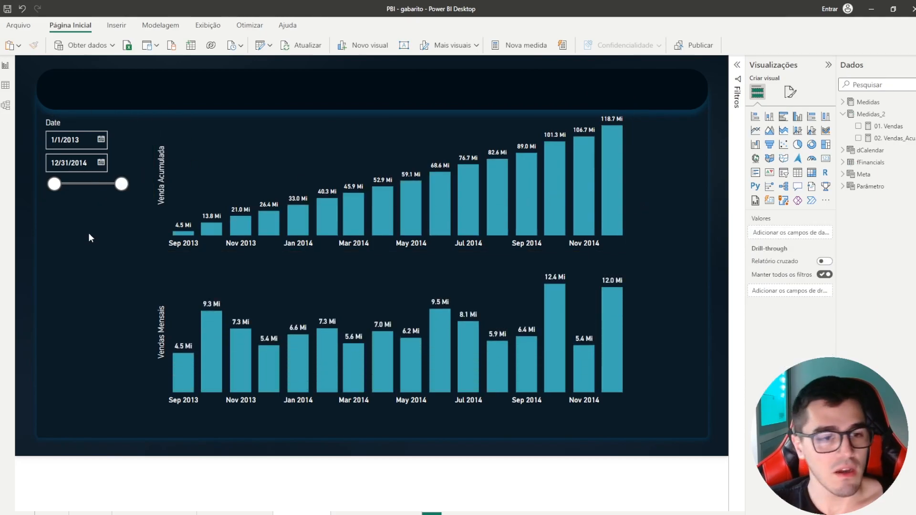
# - Set the Date slicer's start date to 1/1/2014
pyautogui.click(74, 123)
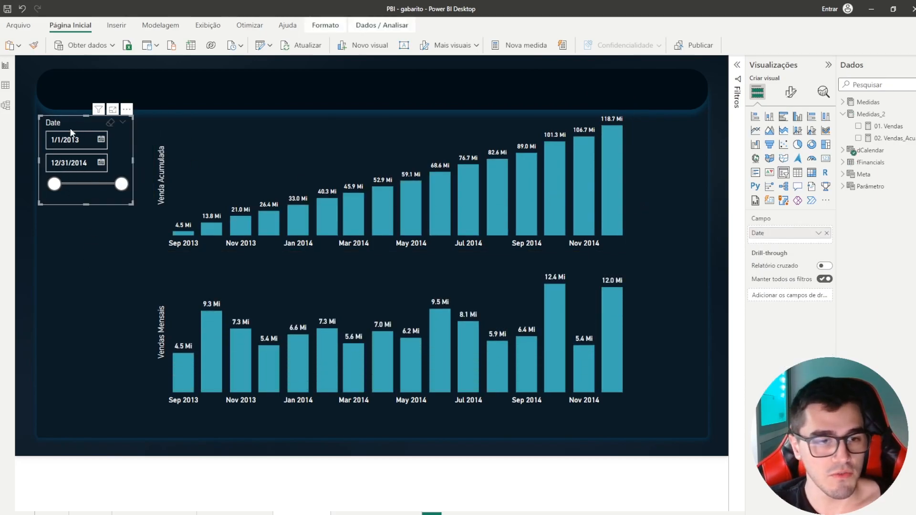
pyautogui.click(100, 146)
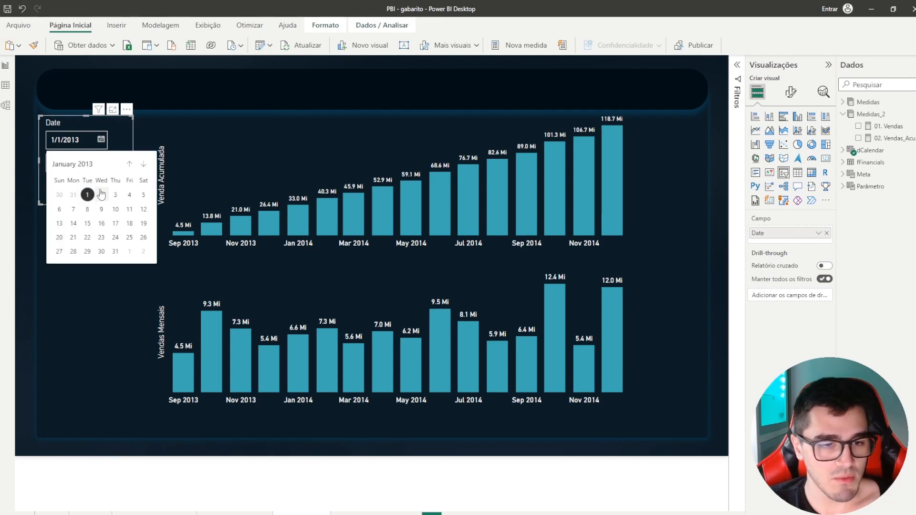
pyautogui.click(142, 165)
pyautogui.click(143, 165)
pyautogui.click(143, 165)
pyautogui.tripleClick(143, 165)
pyautogui.tripleClick(142, 165)
pyautogui.tripleClick(143, 165)
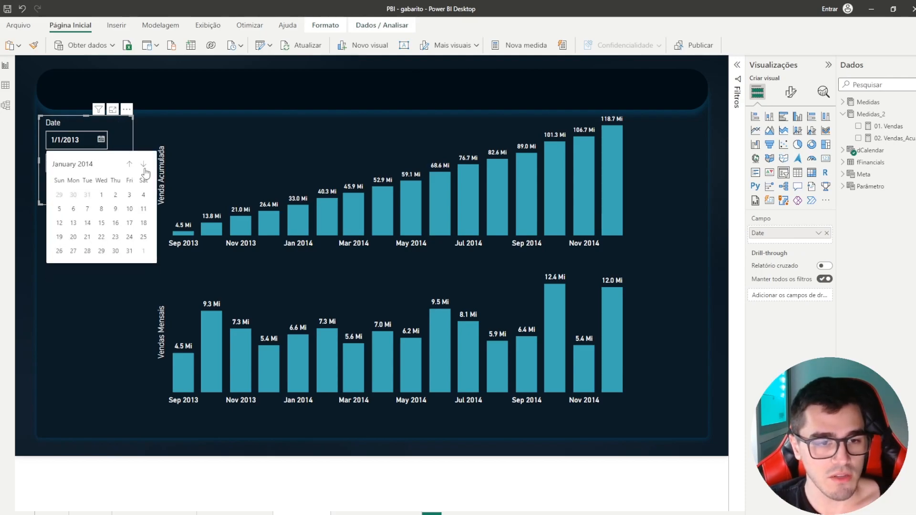
pyautogui.click(101, 195)
pyautogui.click(213, 83)
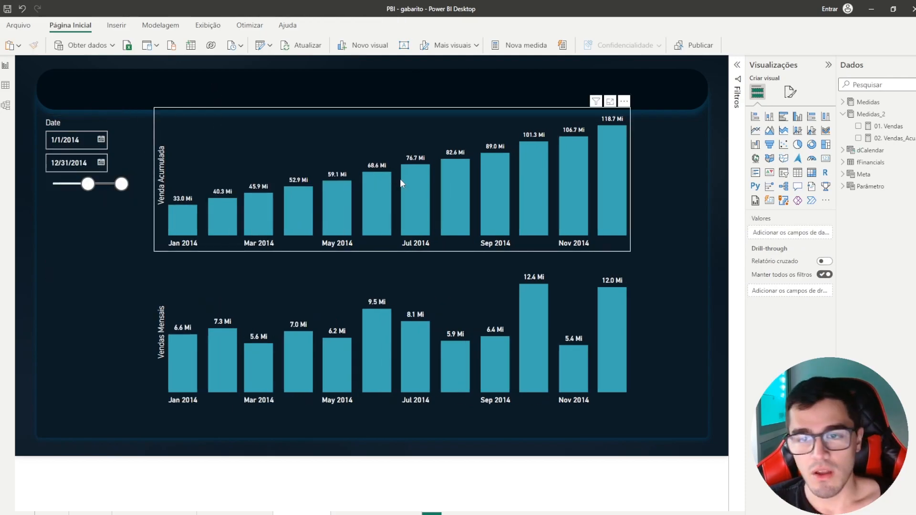
# - Compare the January 2014 column in the monthly and cumulative charts against the Date slicer's filtered period
pyautogui.click(175, 370)
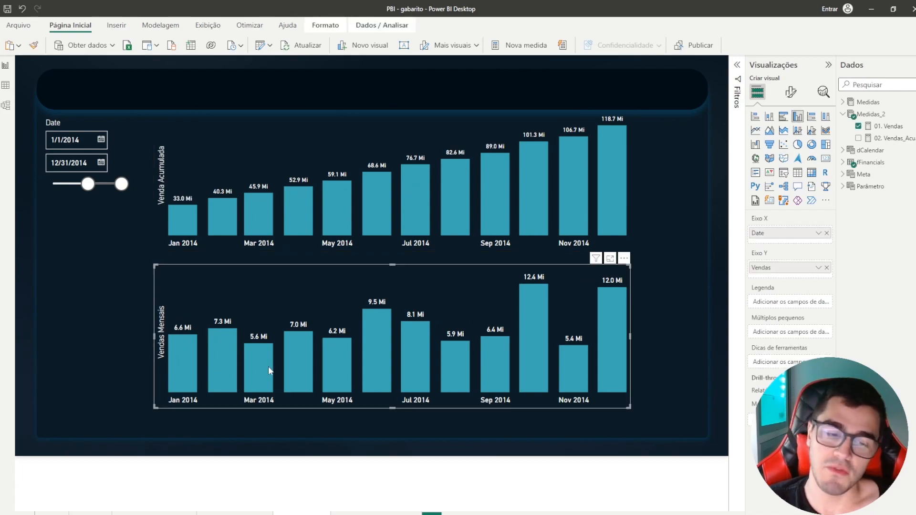
pyautogui.click(167, 136)
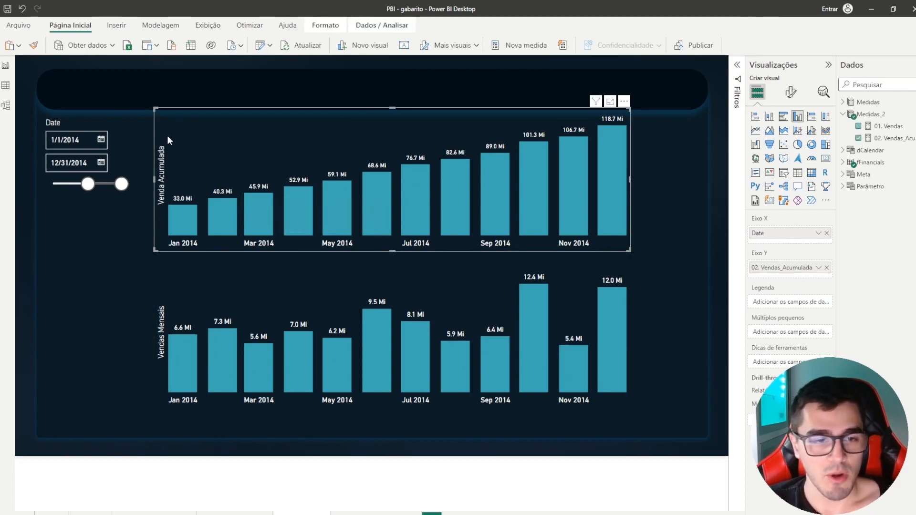
pyautogui.moveTo(179, 214)
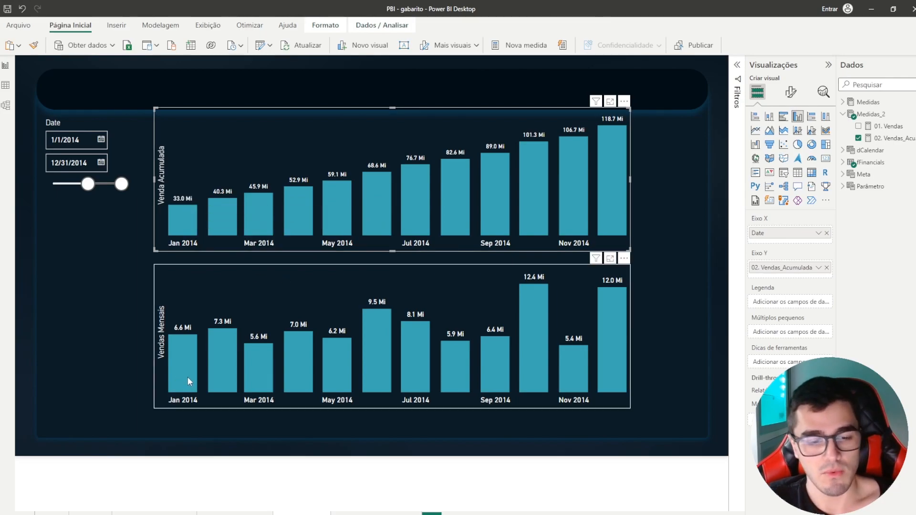
pyautogui.moveTo(187, 376)
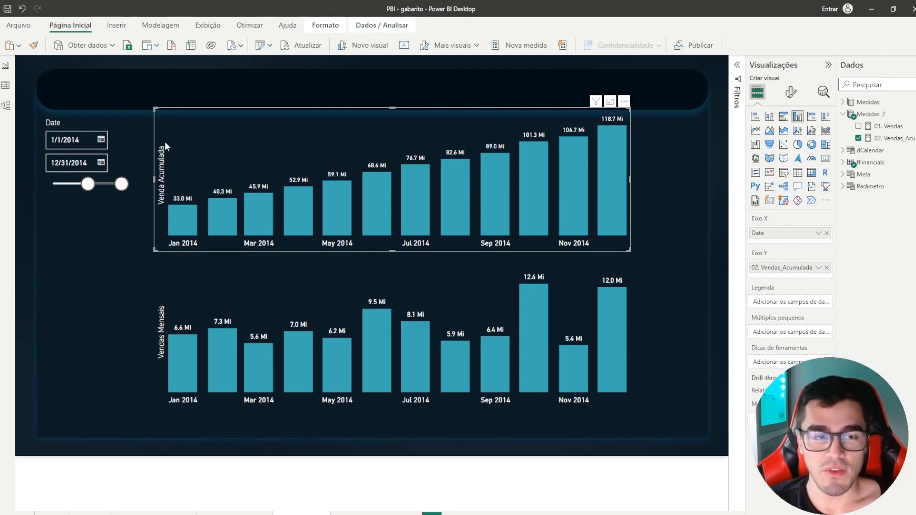
pyautogui.moveTo(87, 185)
pyautogui.mouseDown()
pyautogui.moveTo(73, 185)
pyautogui.moveTo(88, 184)
pyautogui.mouseUp()
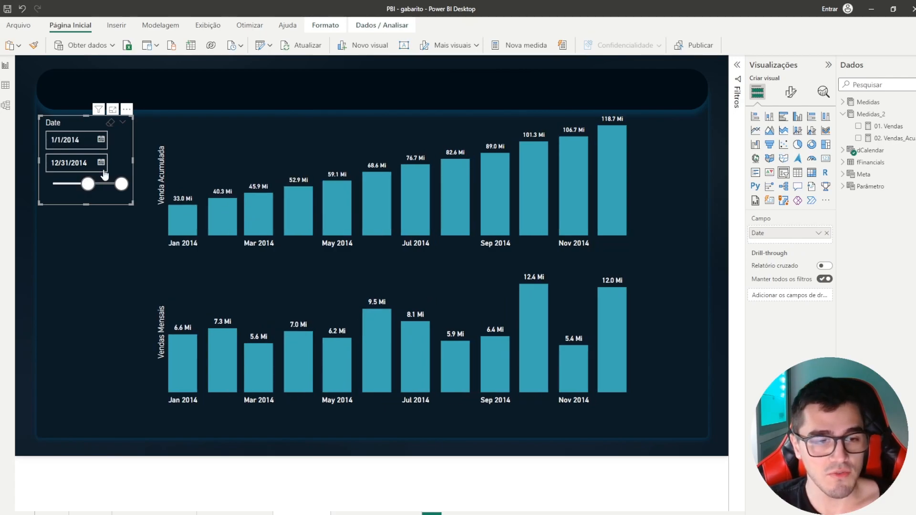
pyautogui.click(192, 111)
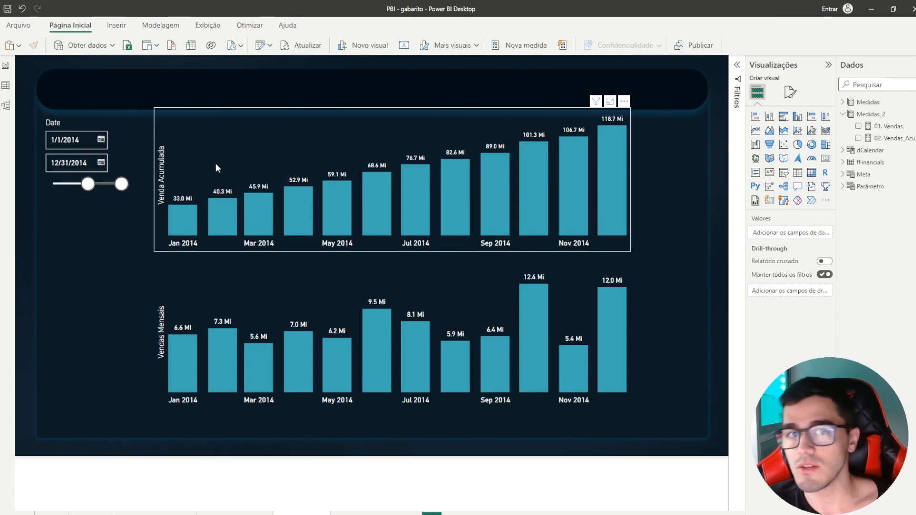
# - Replace ALL with ALLSELECTED around fFinancials in the 02. Vendas_Acumulada formula and apply the change
pyautogui.click(456, 130)
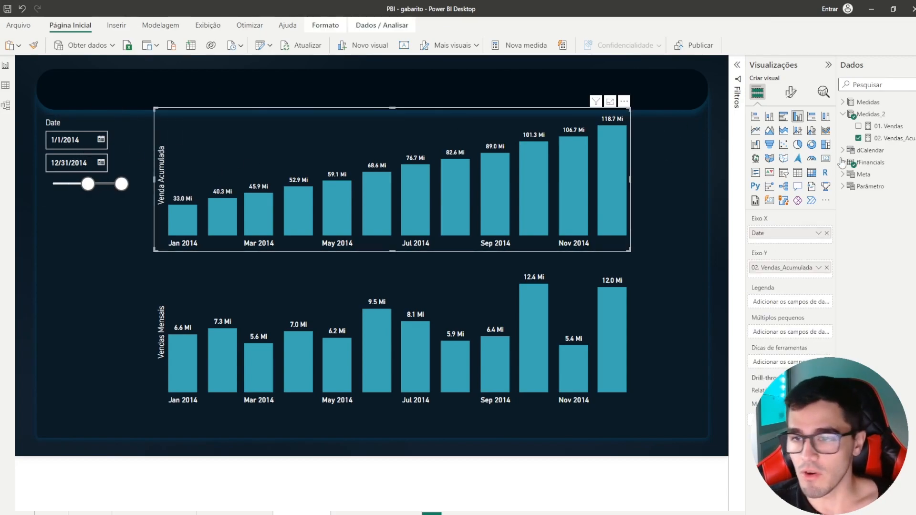
pyautogui.click(891, 139)
pyautogui.click(176, 164)
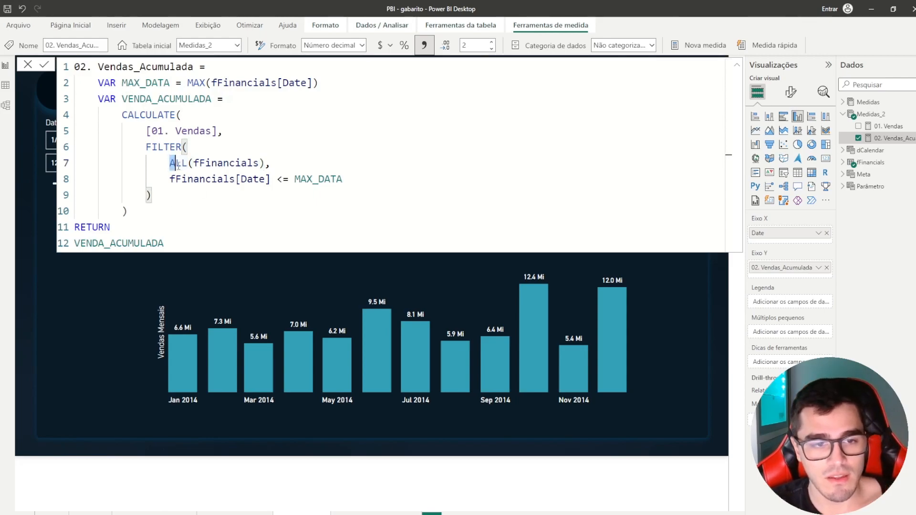
pyautogui.moveTo(170, 162); pyautogui.dragTo(263, 163)
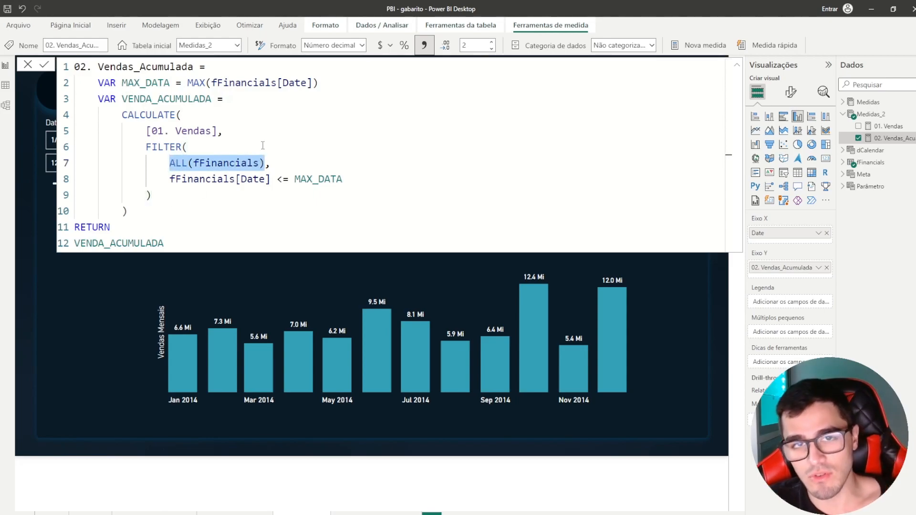
pyautogui.click(188, 165)
pyautogui.write('S')
pyautogui.press('Tab')
pyautogui.click(196, 185)
pyautogui.click(212, 208)
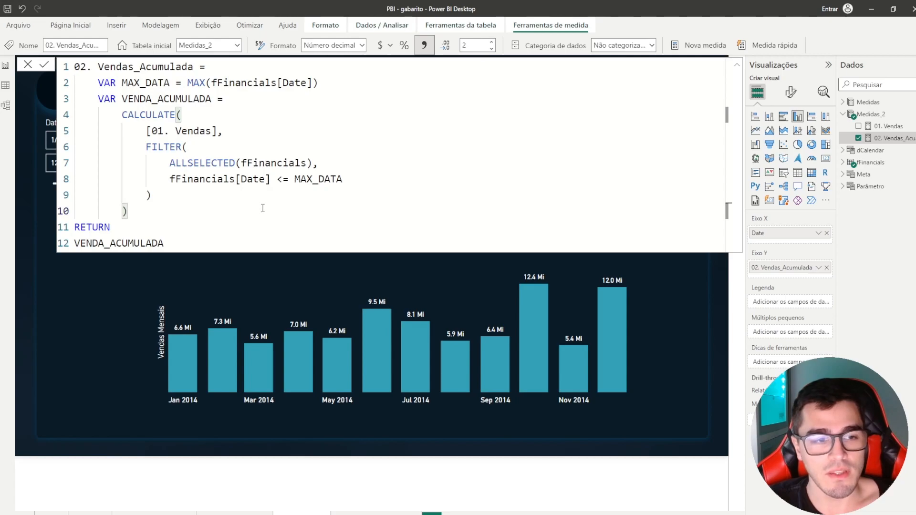
pyautogui.press('Return')
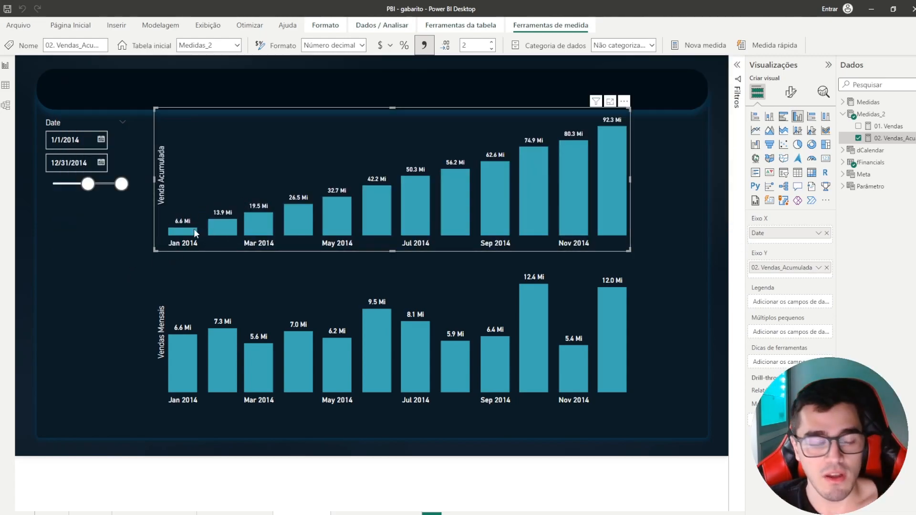
# - Clear the Date slicer's selection and move its start date to 2/13/2014
pyautogui.moveTo(184, 230)
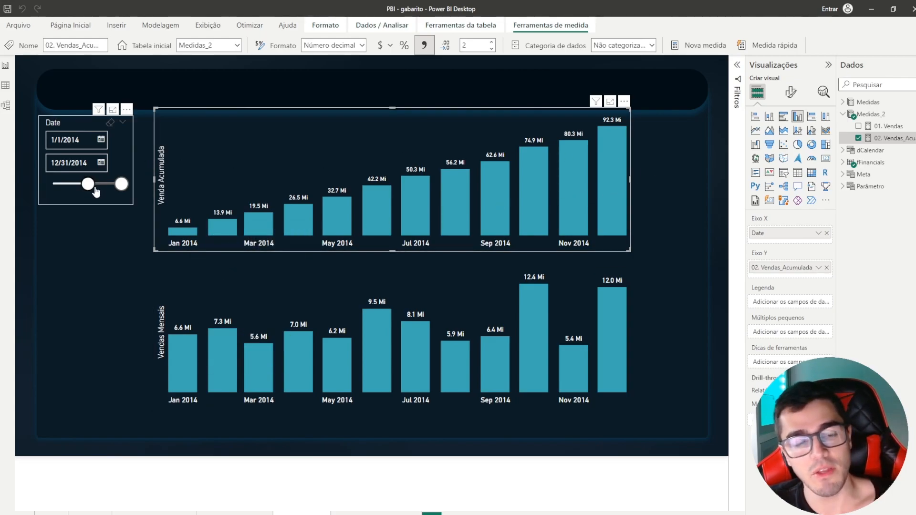
pyautogui.click(110, 123)
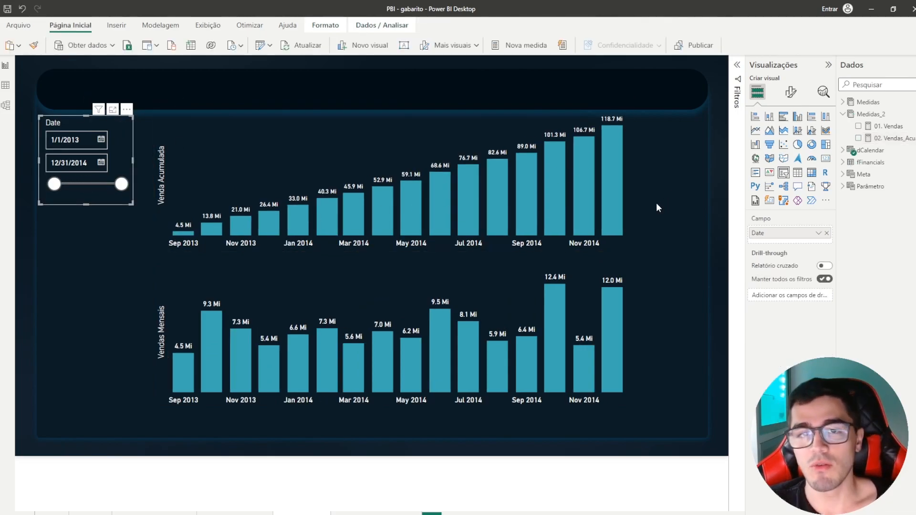
pyautogui.moveTo(53, 183)
pyautogui.mouseDown()
pyautogui.moveTo(108, 189)
pyautogui.moveTo(53, 186)
pyautogui.mouseUp()
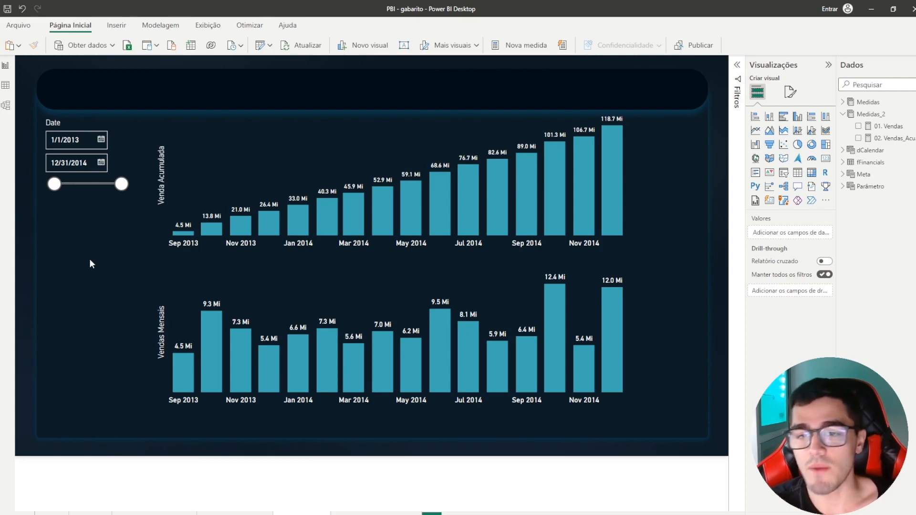
pyautogui.click(92, 183)
pyautogui.moveTo(54, 184); pyautogui.dragTo(92, 184)
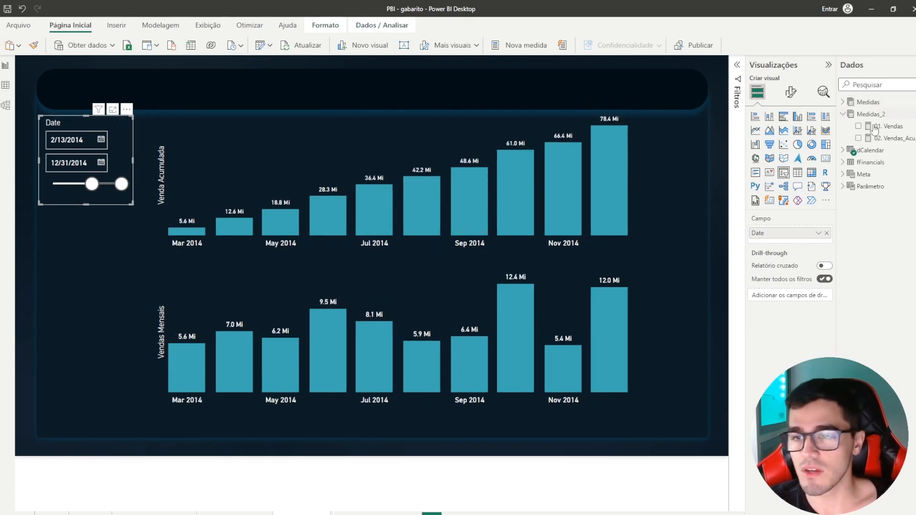
# - Change ALLSELECTED back to ALL in the 02. Vendas_Acumulada formula and apply the change
pyautogui.click(887, 138)
pyautogui.click(304, 195)
pyautogui.moveTo(188, 163); pyautogui.dragTo(235, 163)
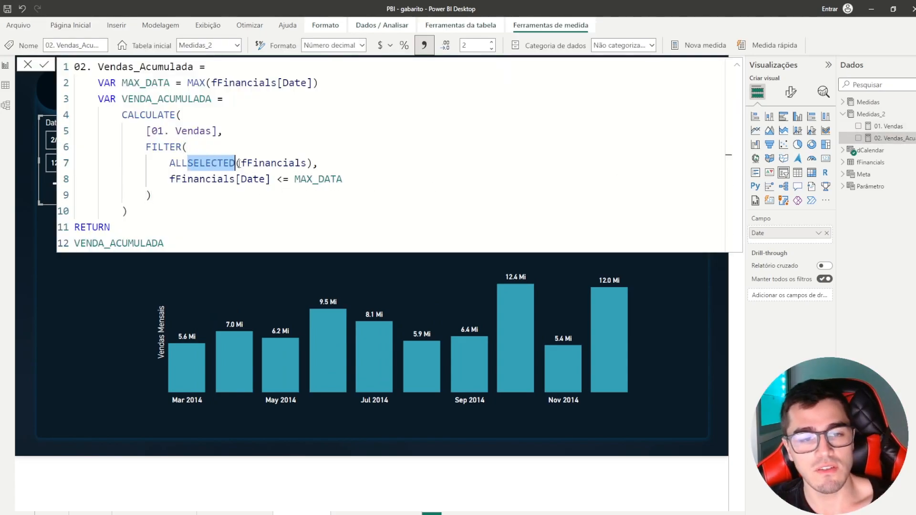
pyautogui.press('BackSpace')
pyautogui.press('Escape')
pyautogui.click(166, 243)
pyautogui.press('Return')
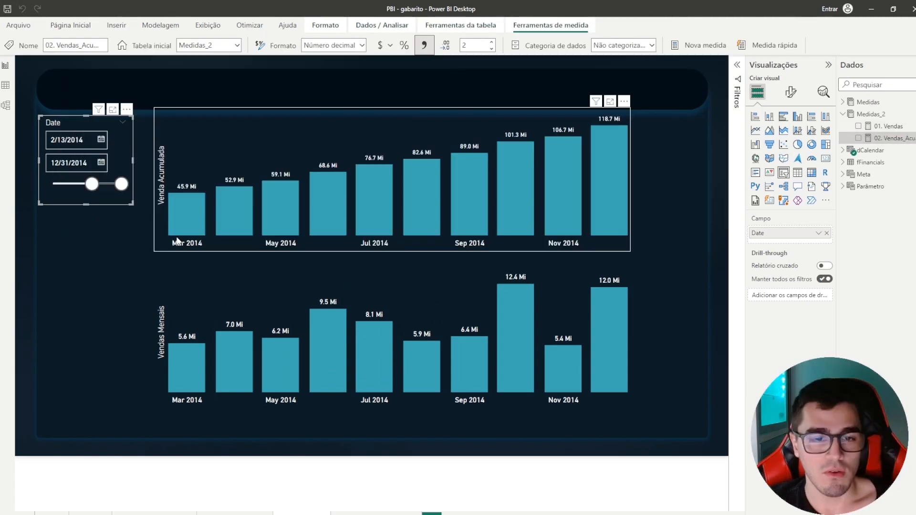
# - Move the Date slicer's start handle back to an earlier date
pyautogui.moveTo(74, 190)
pyautogui.mouseDown()
pyautogui.moveTo(57, 183)
pyautogui.moveTo(63, 189)
pyautogui.mouseUp()
pyautogui.moveTo(109, 155); pyautogui.dragTo(120, 158)
pyautogui.moveTo(95, 189); pyautogui.dragTo(60, 190)
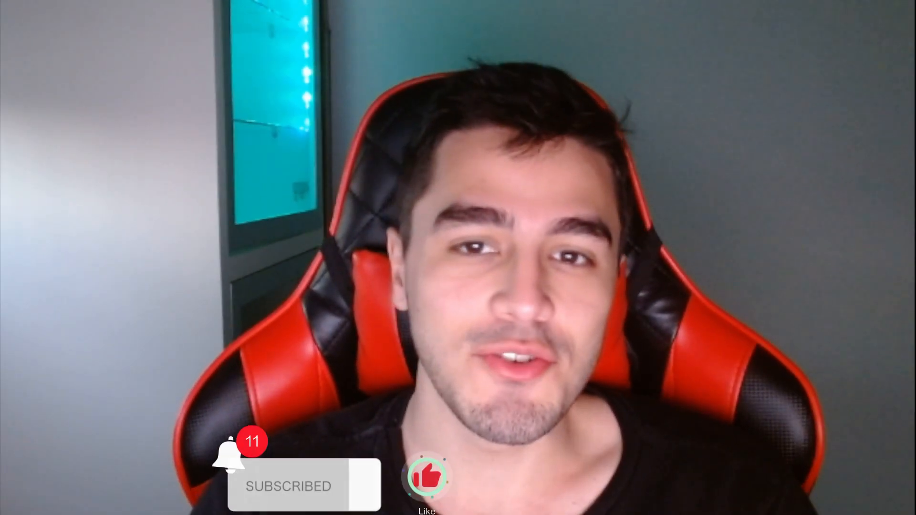